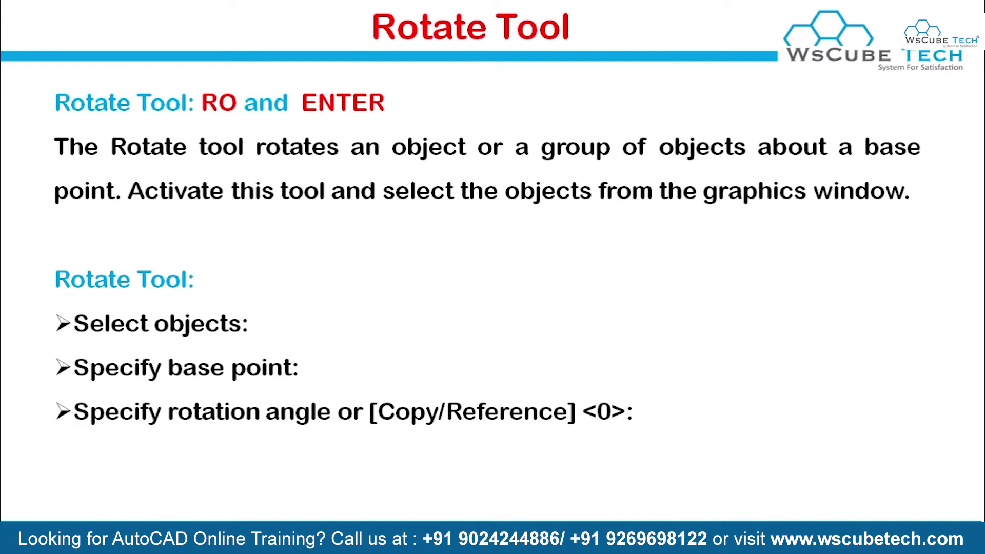
Leave the Rotate Tool slide and bring the empty AutoCAD Drawing1 forward.
key(alt+Tab)
key(alt+Tab)
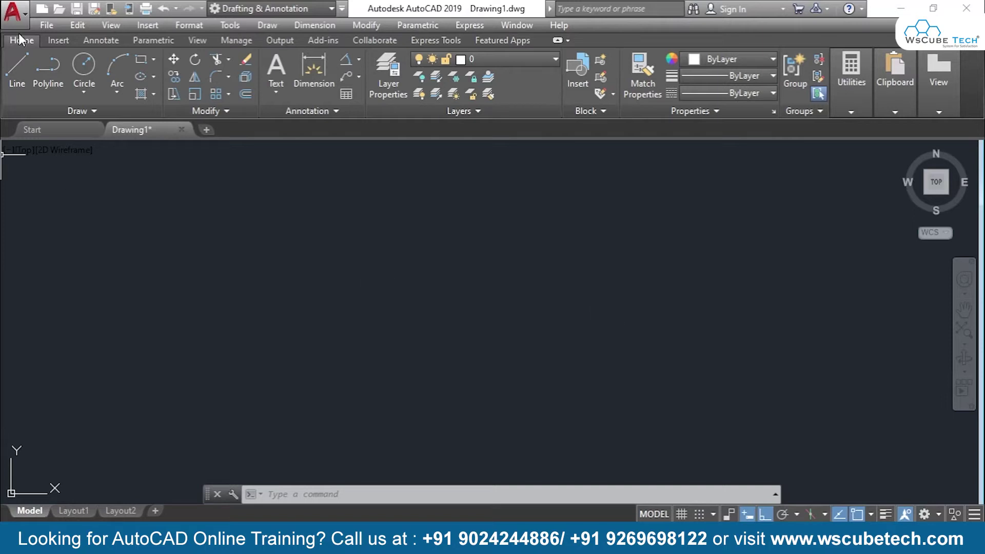
Draw a horizontal line from left of centre to the right.
click(17, 69)
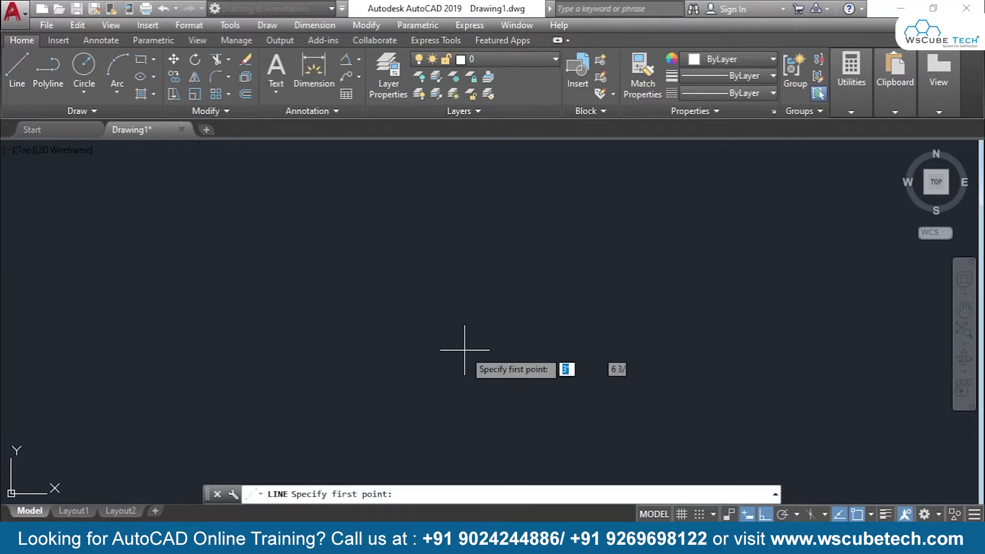
click(433, 323)
click(765, 322)
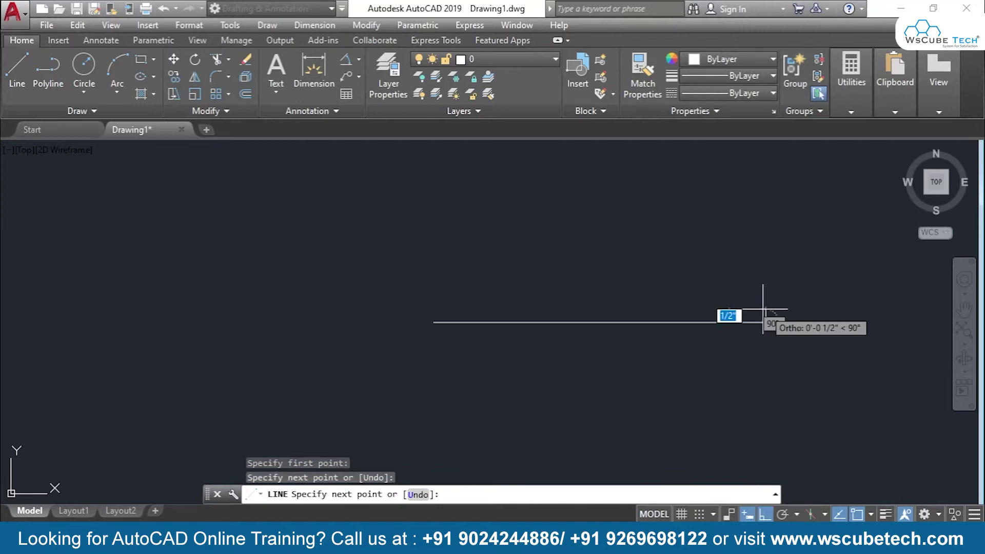
key(Return)
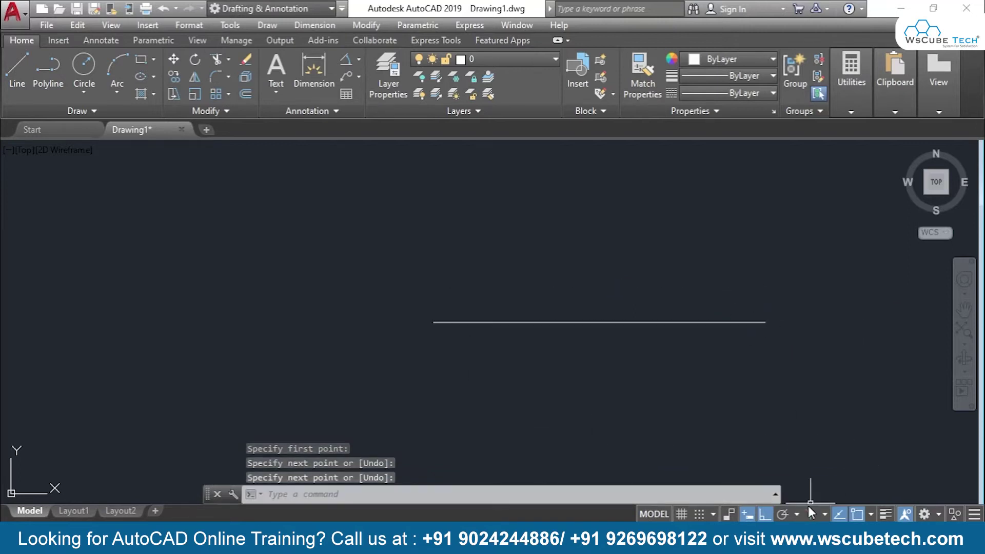
Turn Ortho off and draw an inclined line rising from the horizontal line's left end.
key(F8)
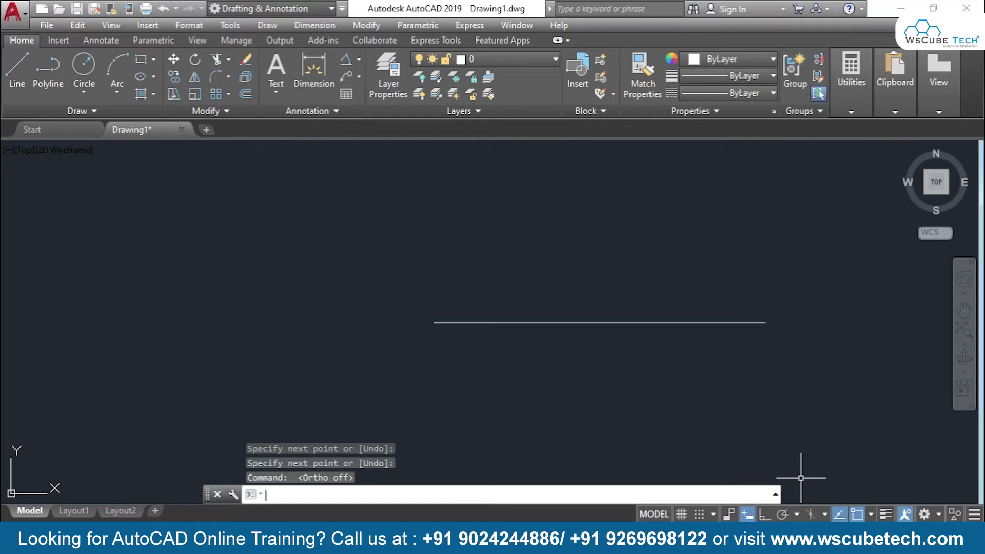
click(16, 69)
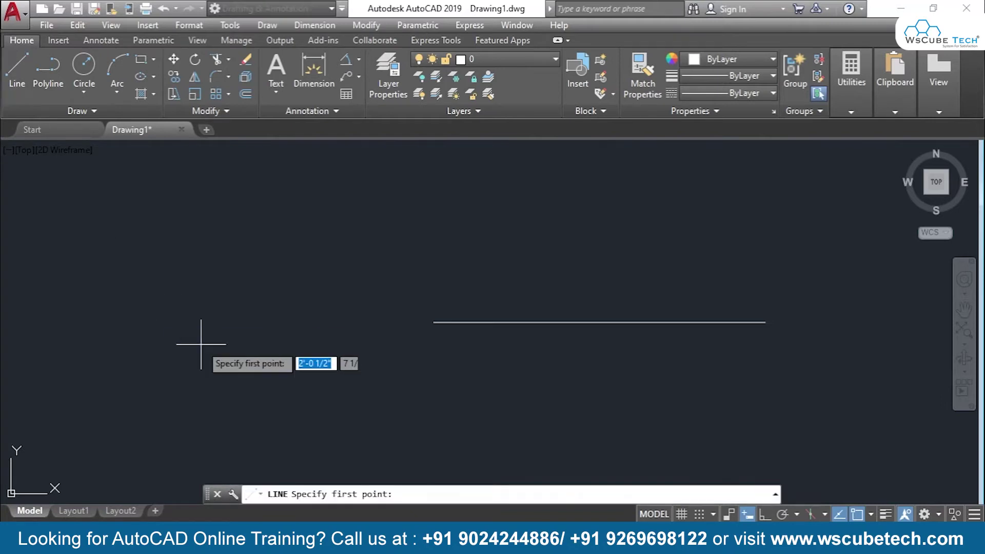
click(433, 322)
click(640, 207)
key(Return)
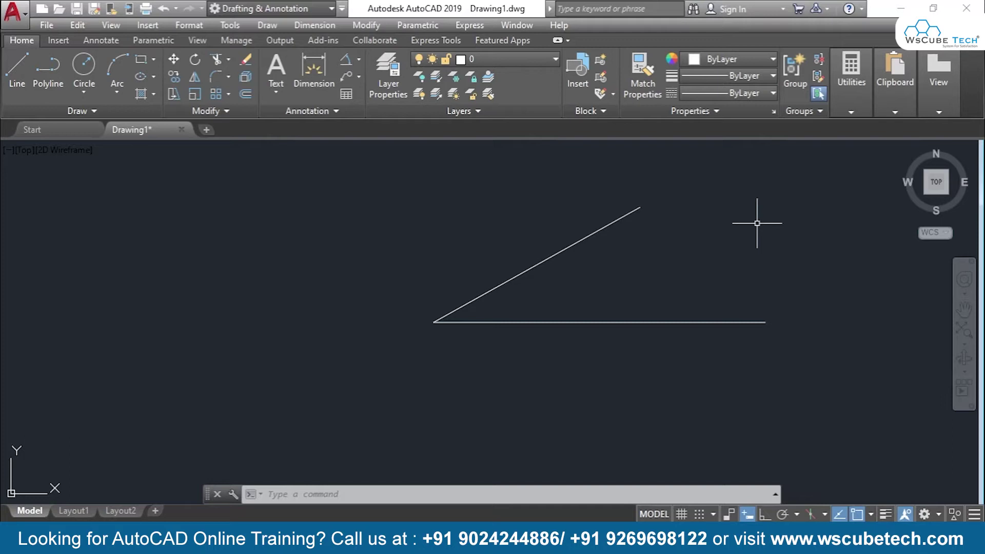
mouse_move(936, 182)
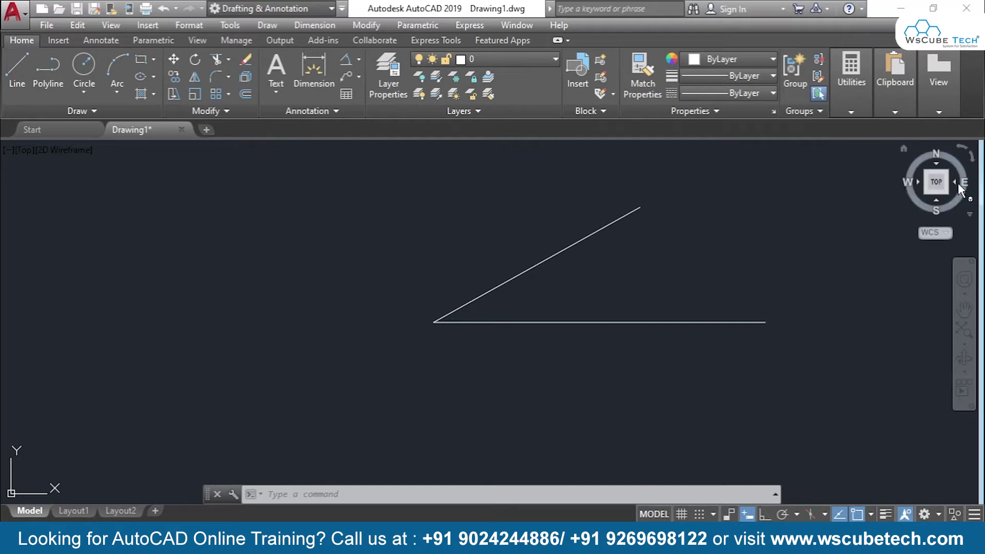
click(972, 163)
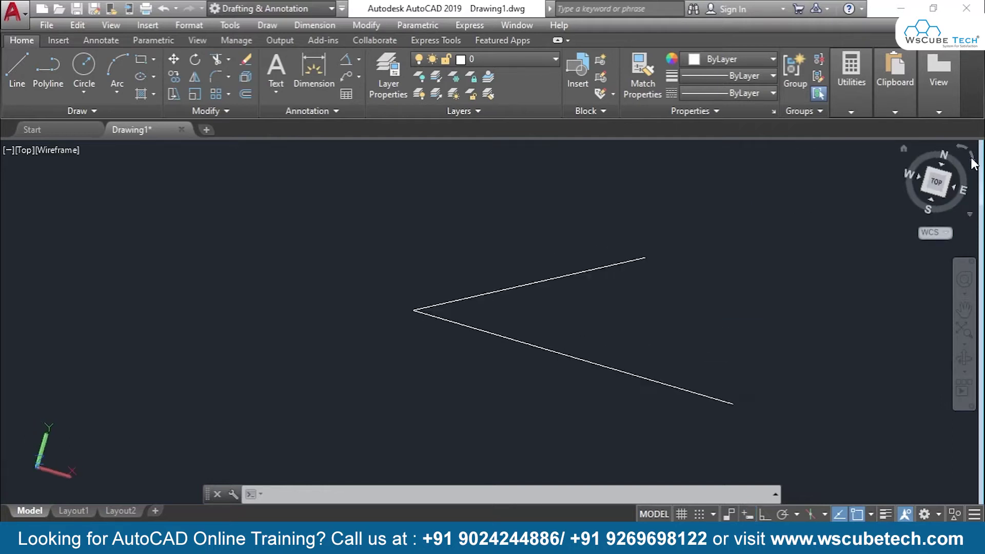
click(972, 163)
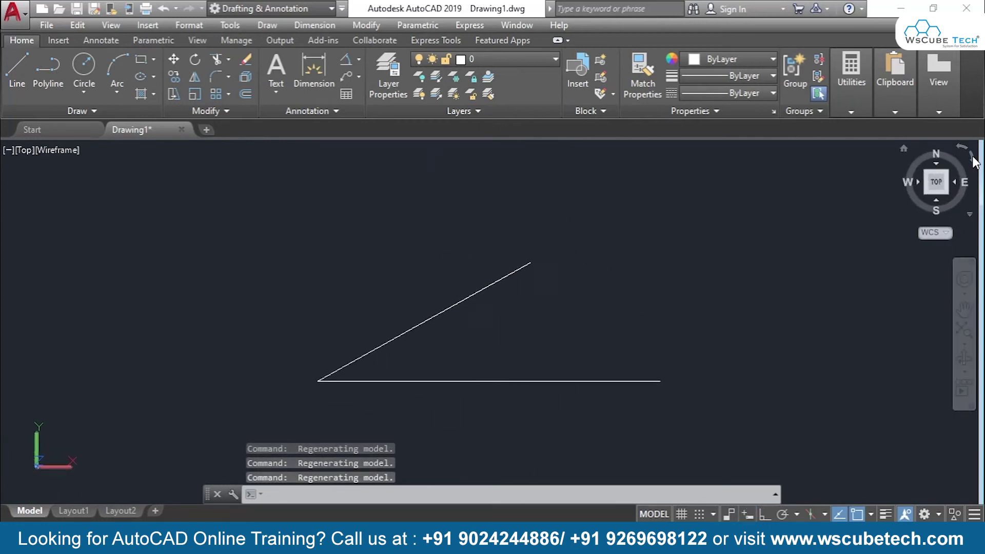
scroll(683, 266, down, 2)
scroll(684, 266, up, 2)
middle_drag(643, 308, 669, 257)
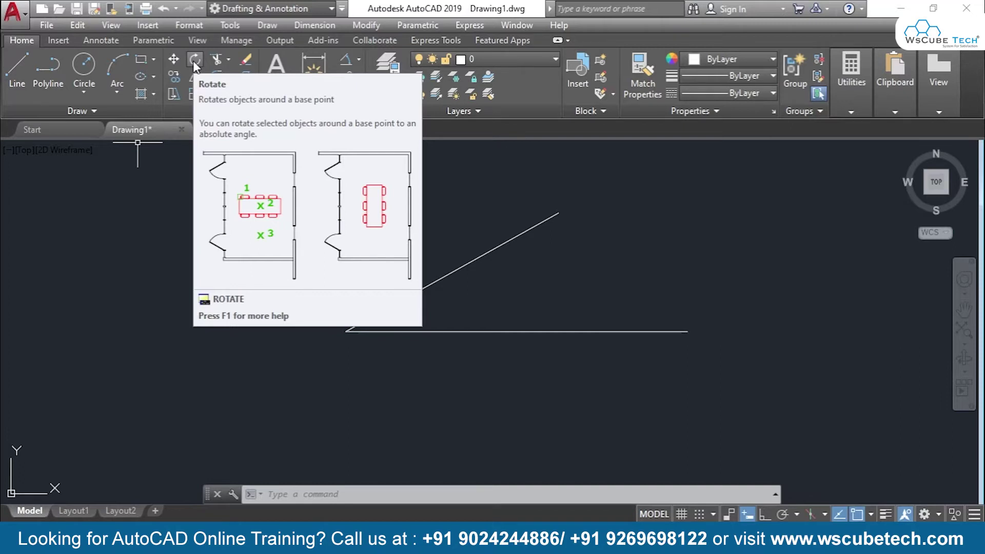
Rotate the inclined line 60° about its lower-left endpoint using RO.
text(RO)
key(Return)
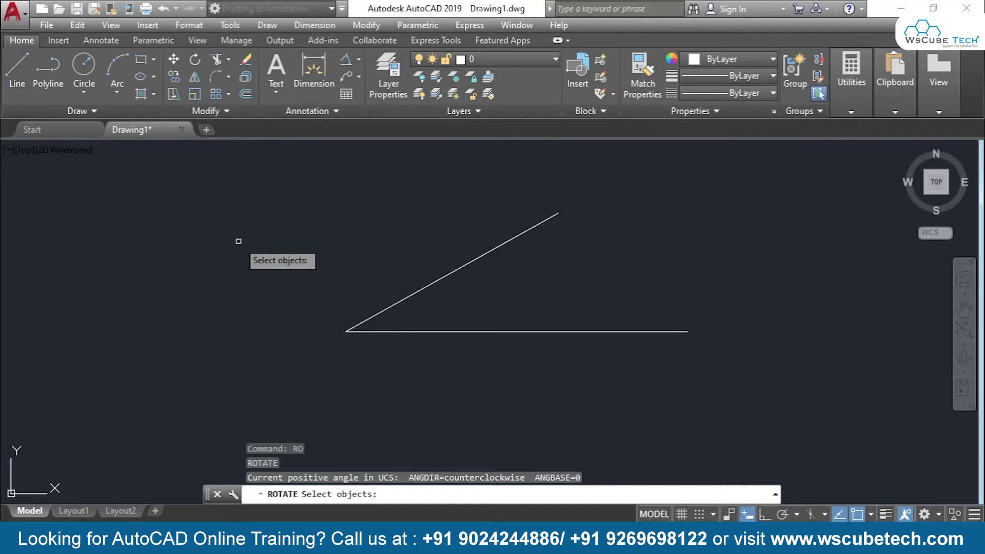
click(492, 250)
key(Return)
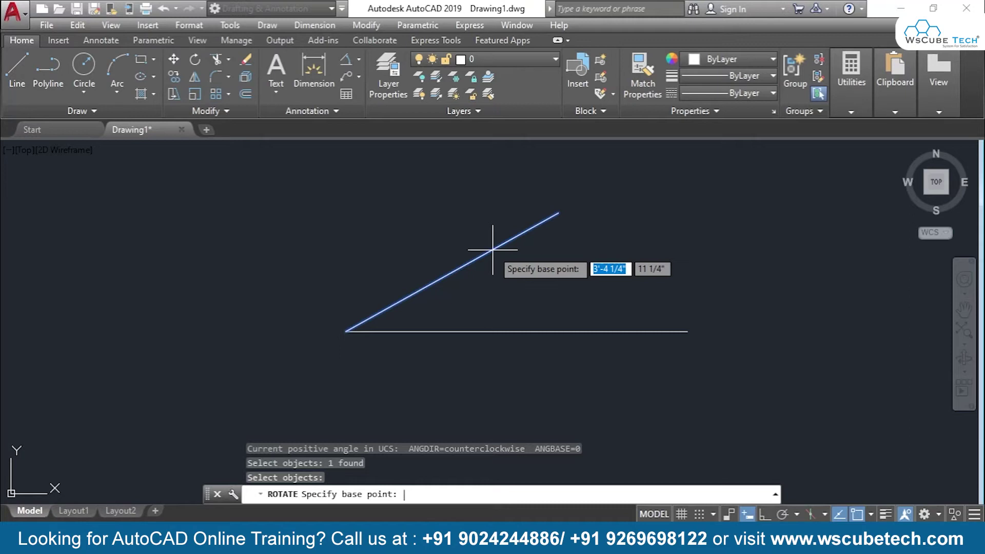
click(347, 331)
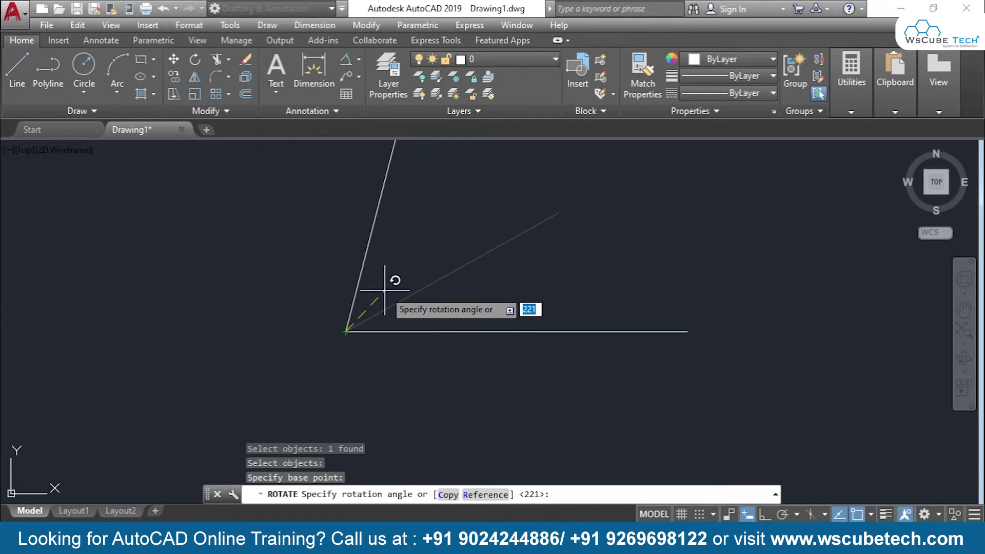
text(60)
key(Return)
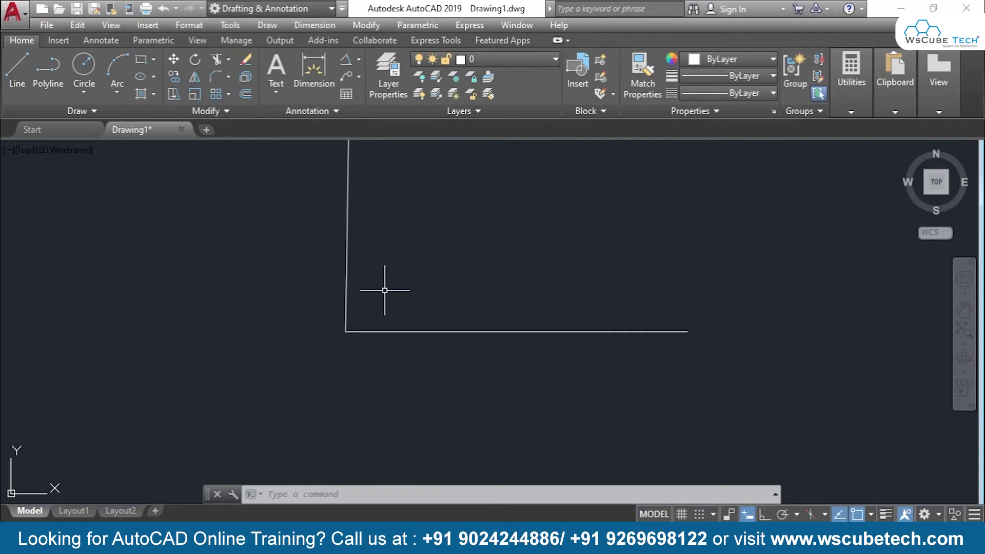
Confirm the 89° angle with an angular dimension, then undo the dimension and the rotation.
click(346, 59)
click(344, 258)
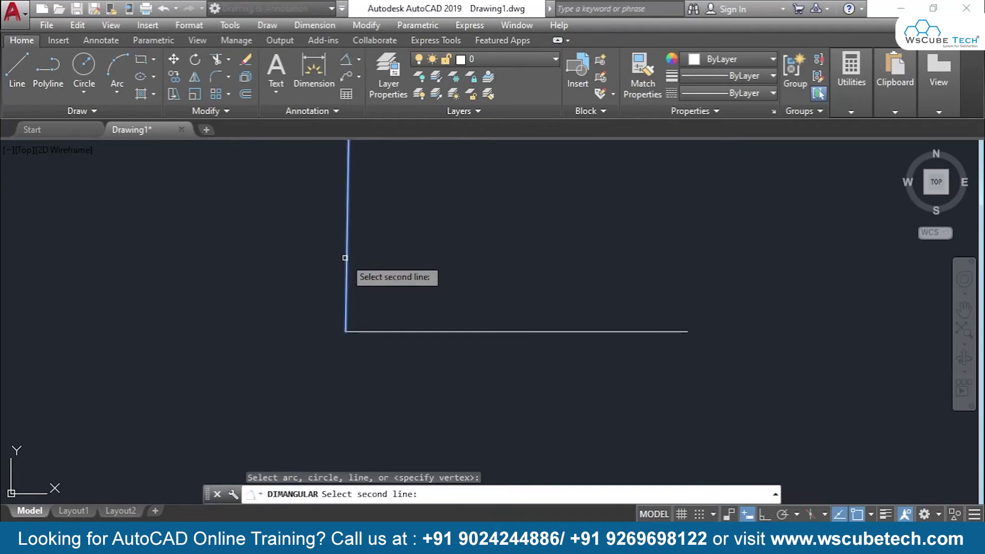
click(406, 331)
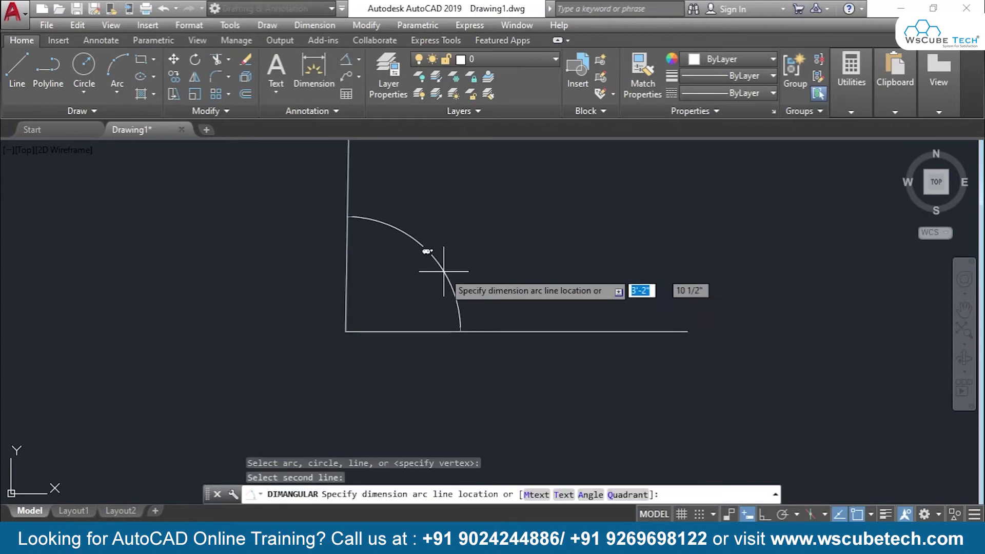
click(455, 261)
scroll(494, 243, up, 2)
scroll(494, 244, up, 2)
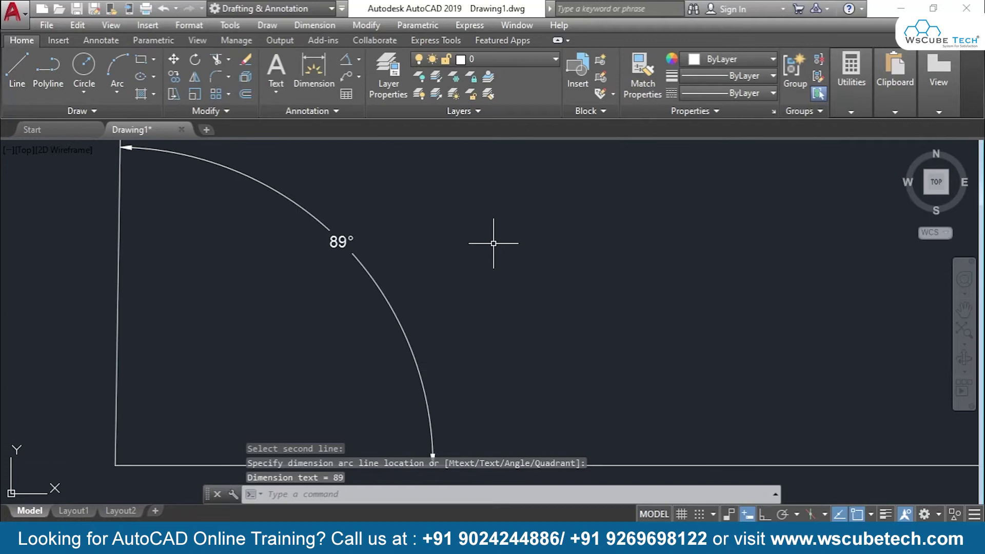
middle_drag(462, 242, 551, 220)
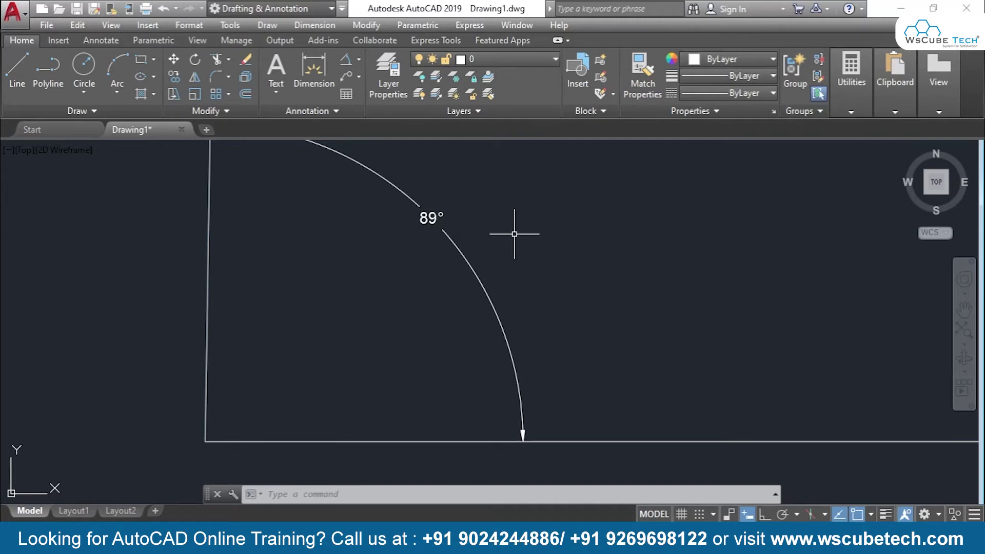
key(ctrl+z)
key(ctrl+z)
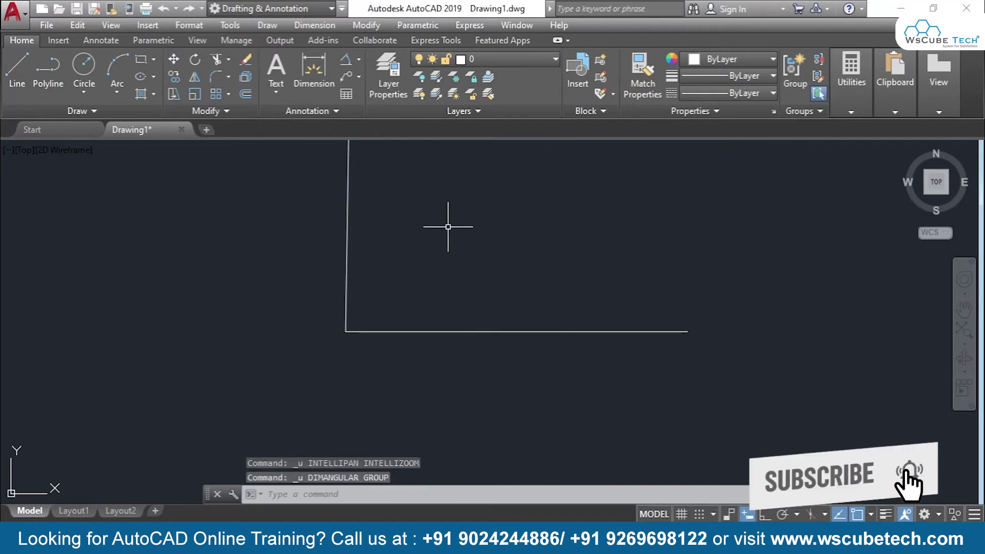
key(ctrl+z)
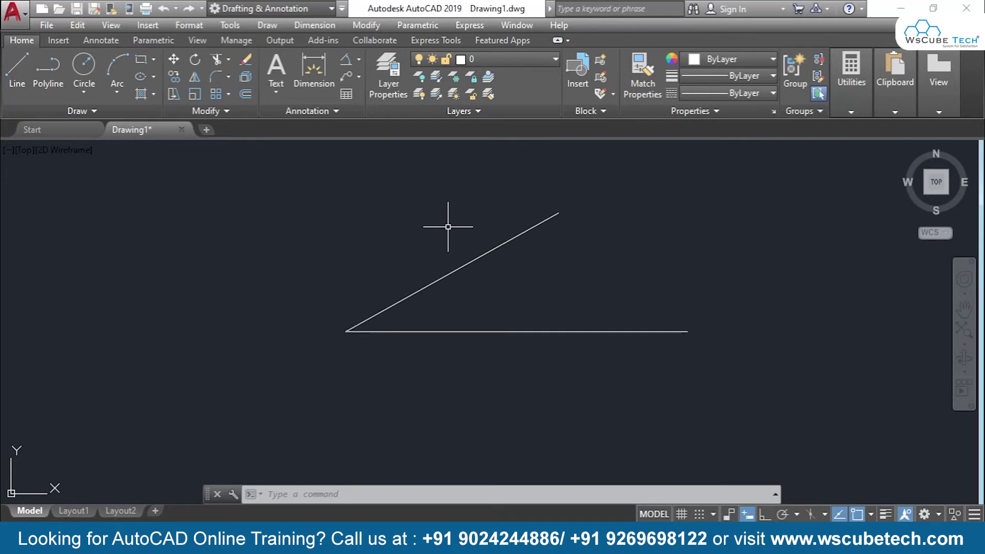
text(ro)
key(Return)
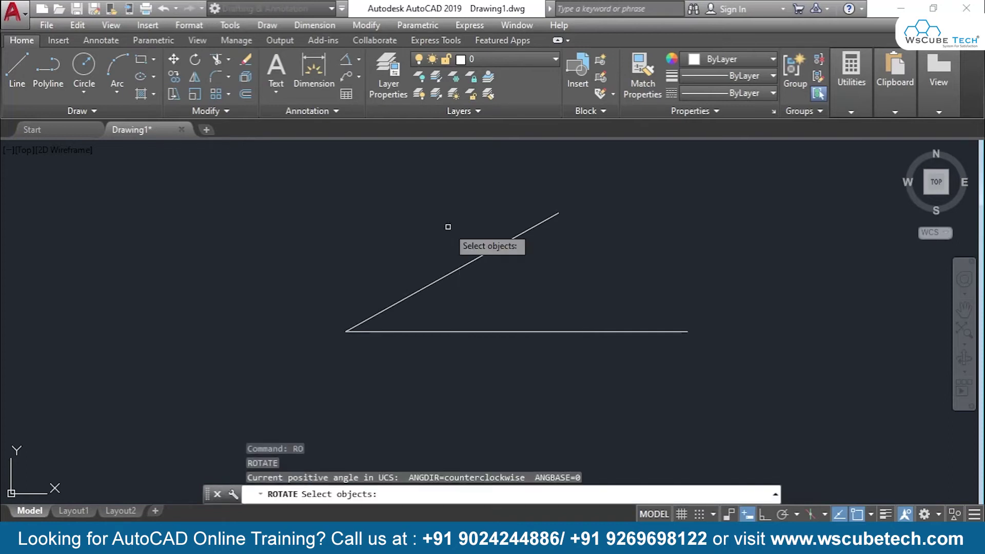
click(471, 262)
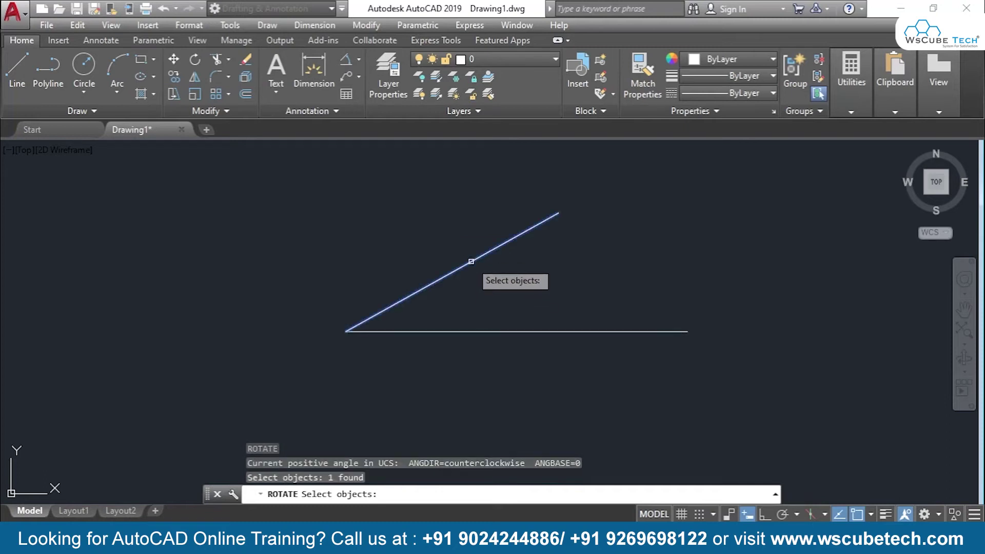
key(Return)
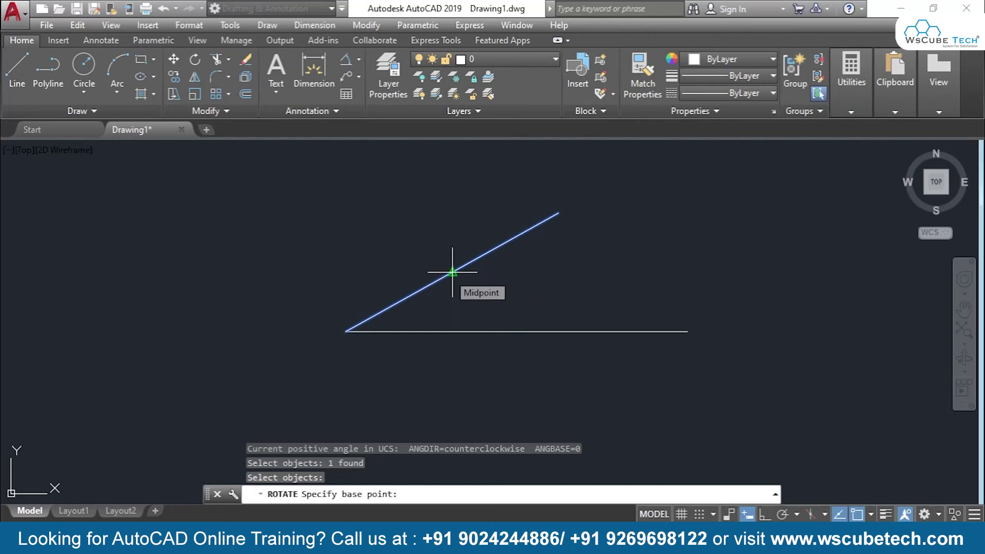
click(452, 272)
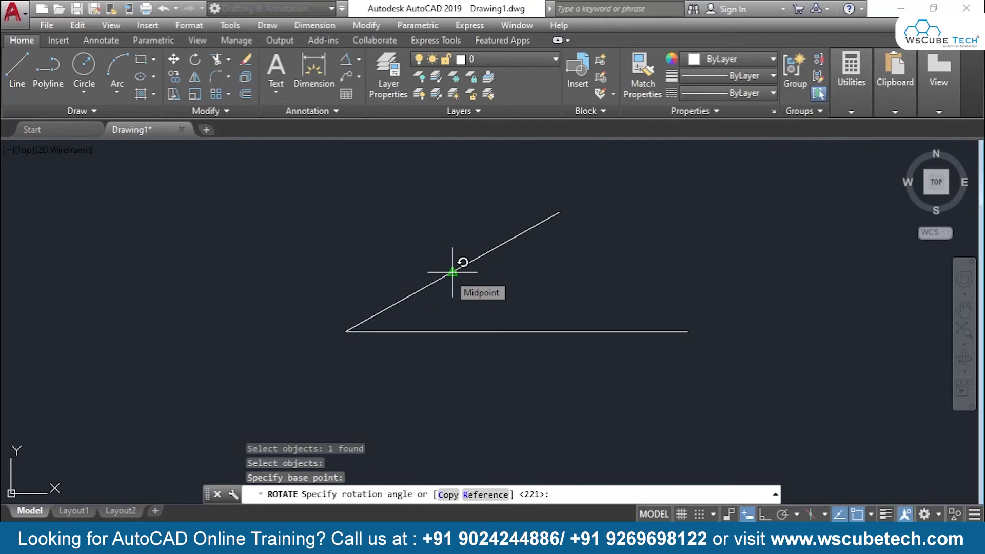
text(90)
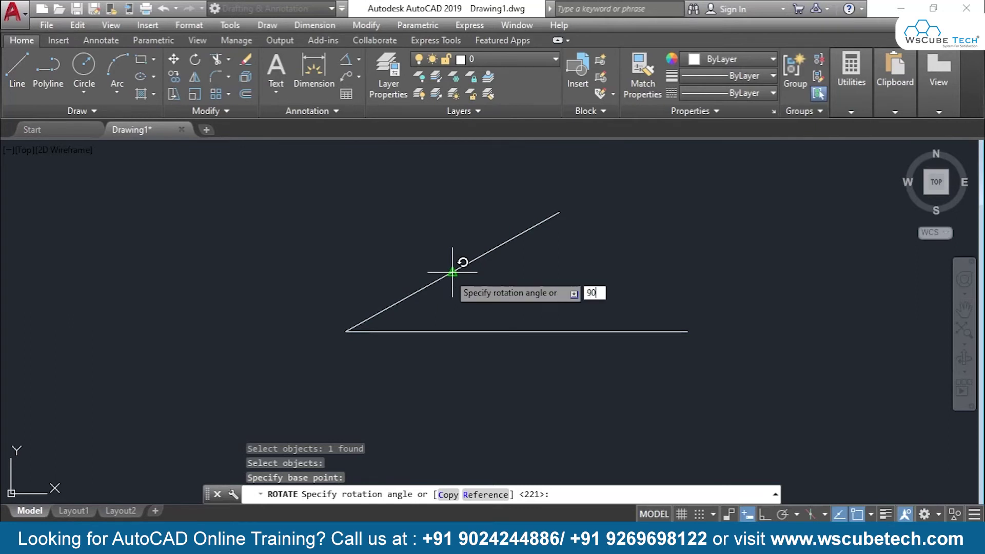
key(Return)
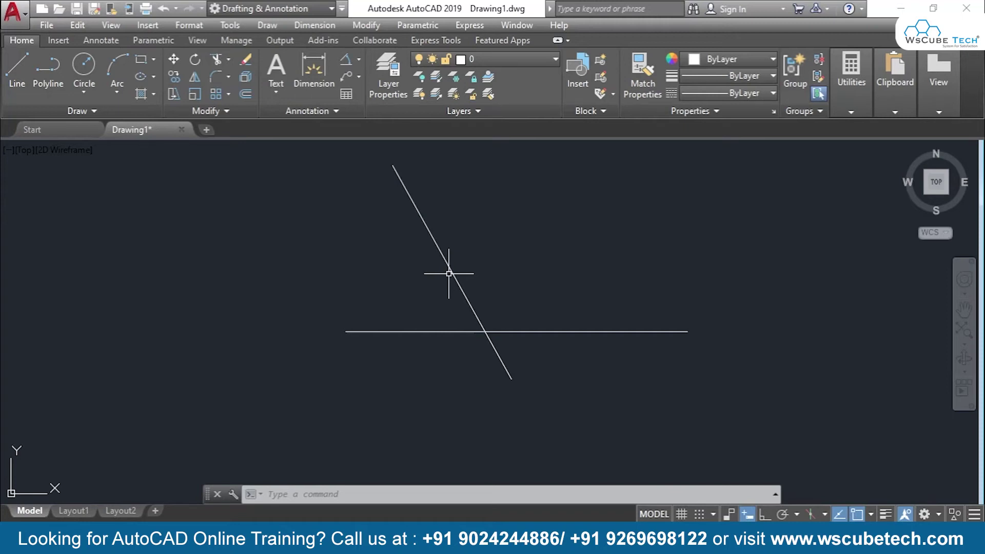
key(ctrl+z)
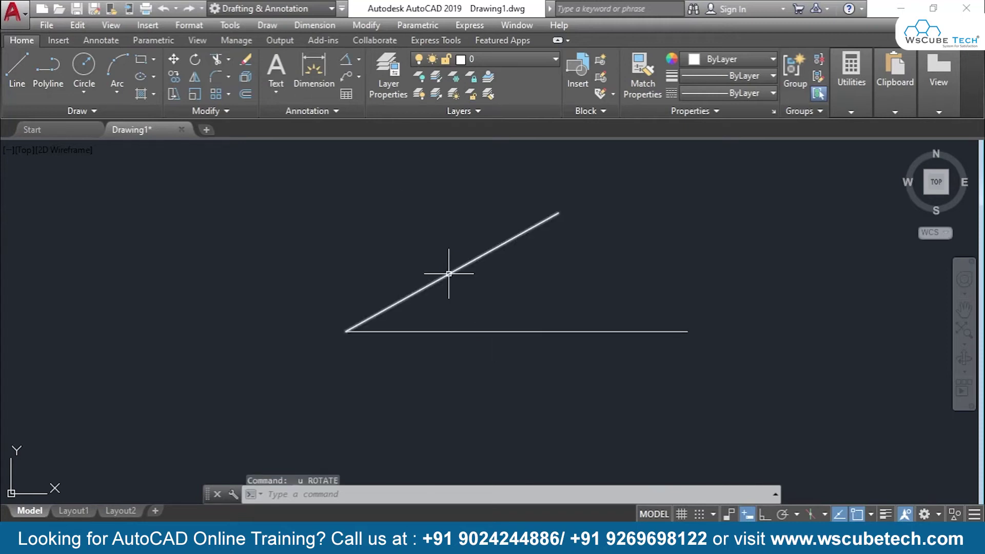
text(RO)
key(Return)
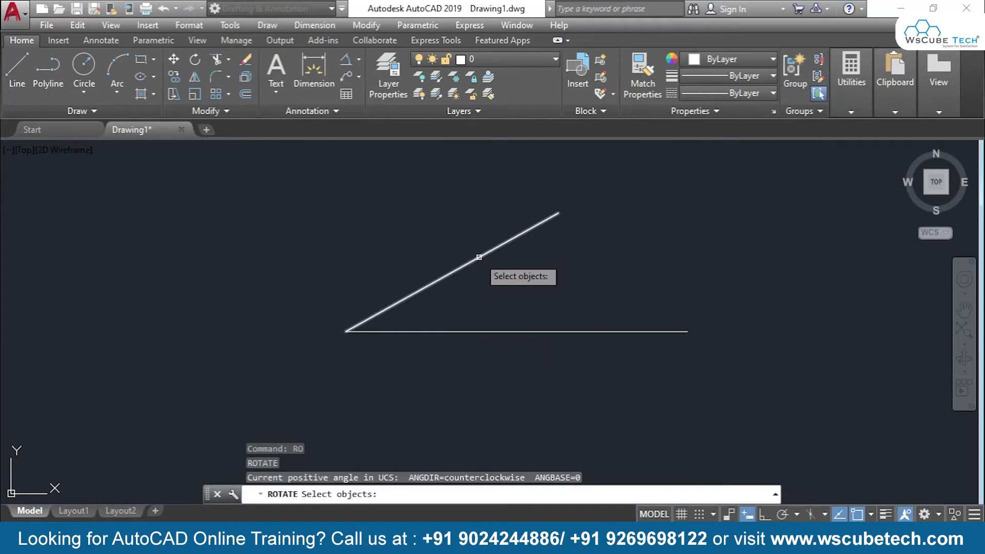
click(724, 183)
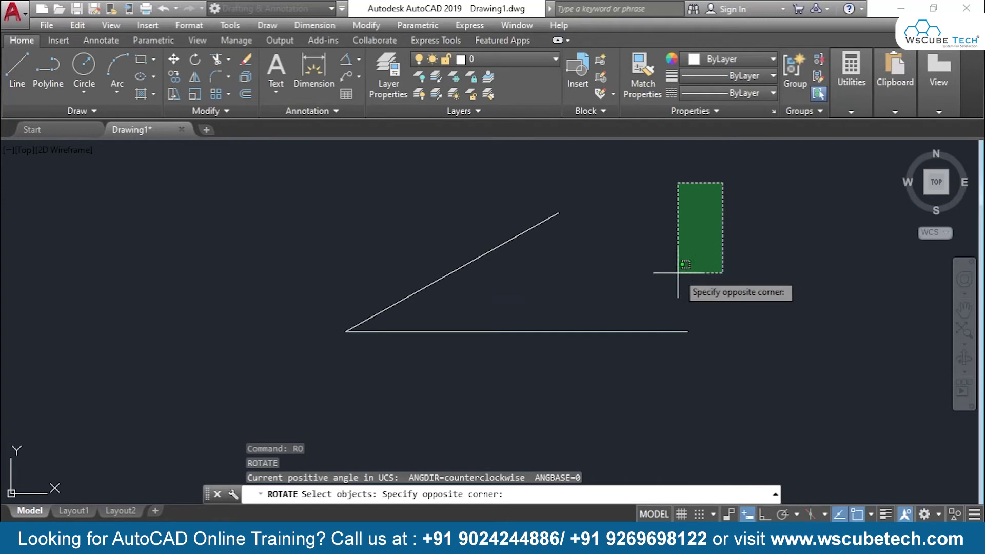
click(298, 386)
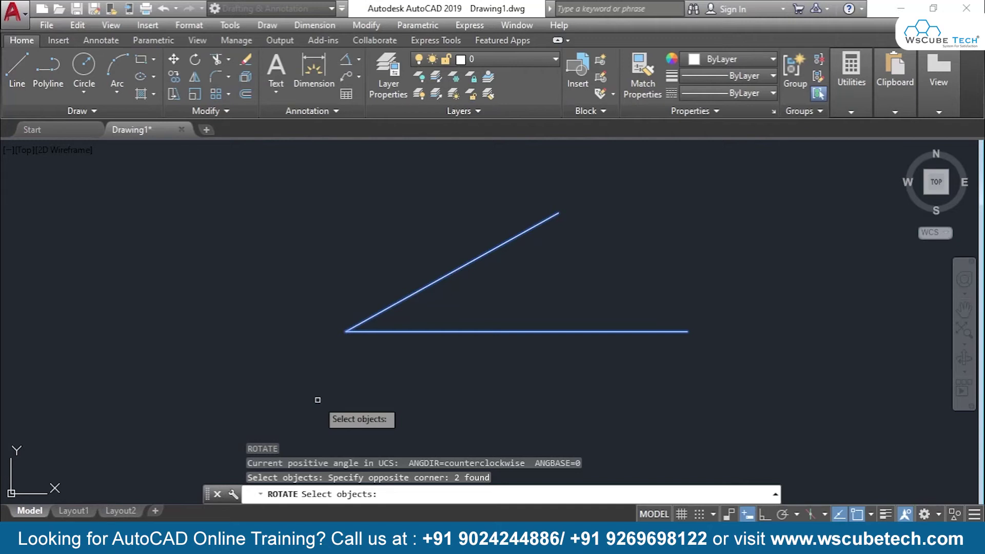
key(Return)
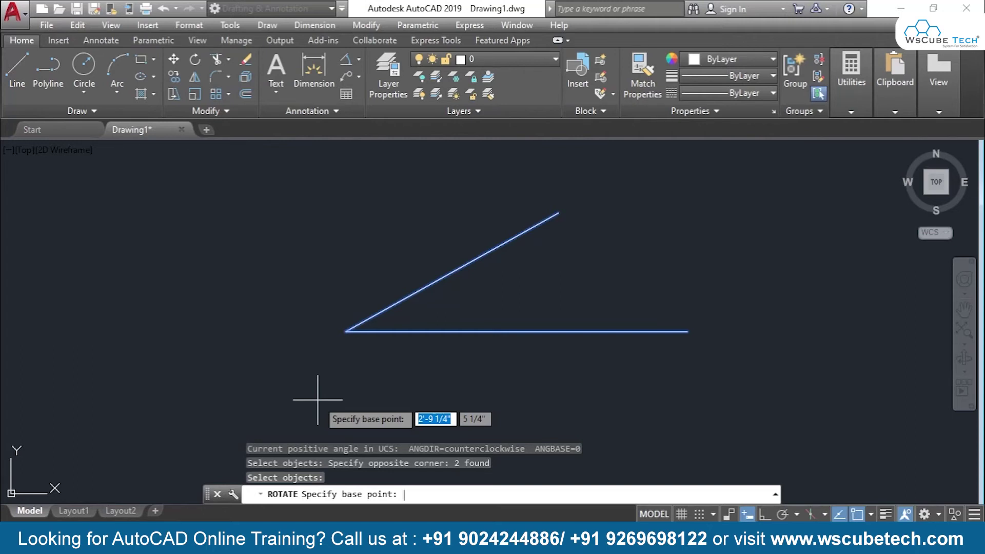
click(346, 331)
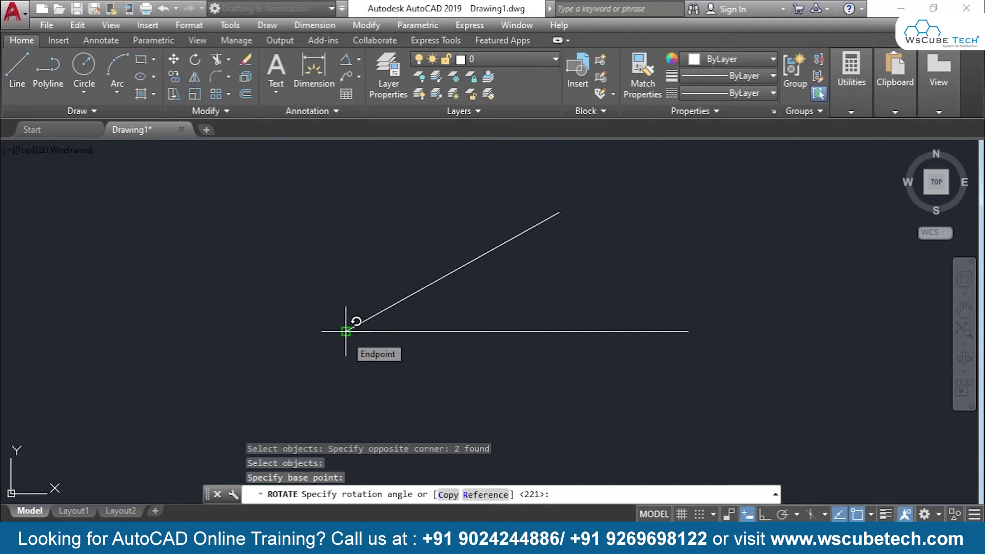
text(180)
key(Return)
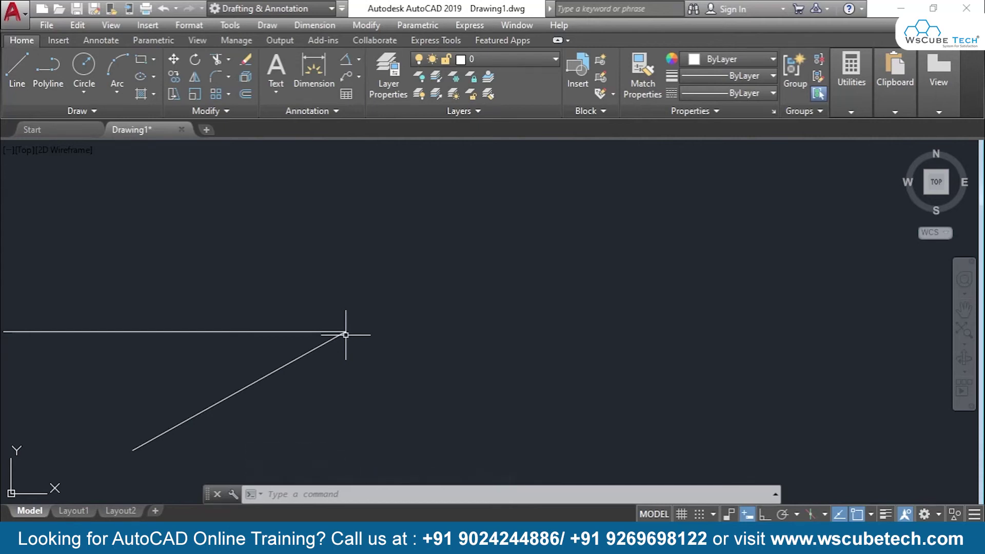
key(ctrl+z)
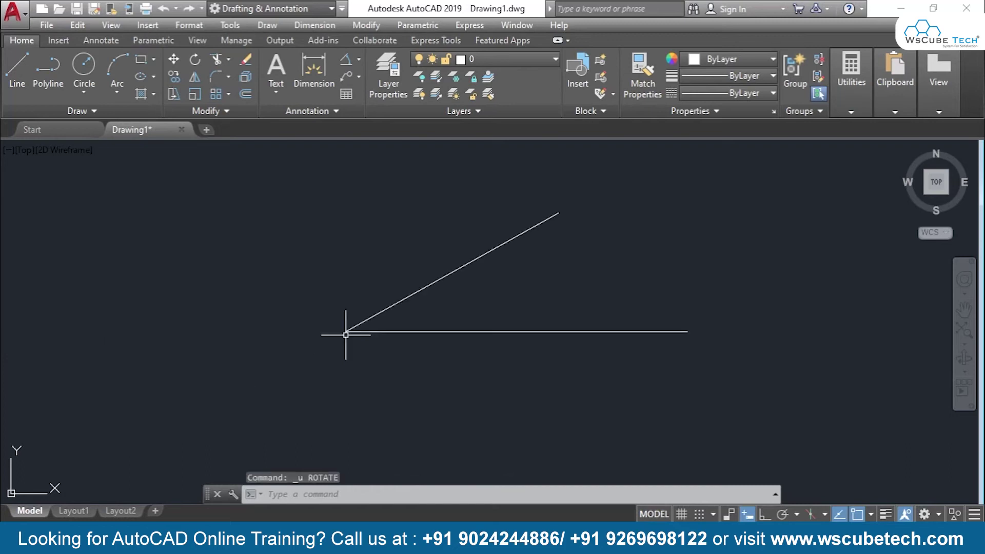
Rotate a copy of the inclined line 45° about its lower endpoint, keeping the original.
text(ro)
key(Return)
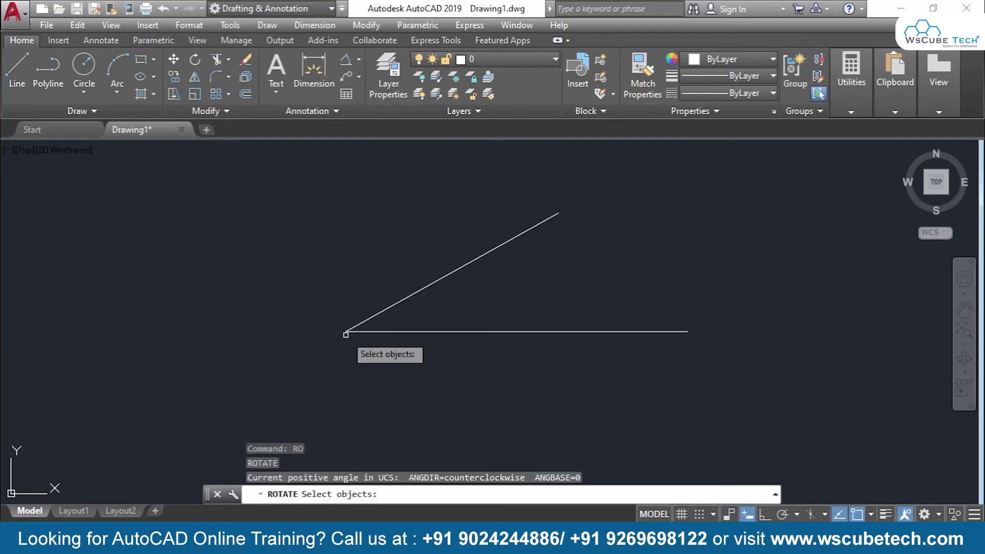
click(496, 248)
key(Return)
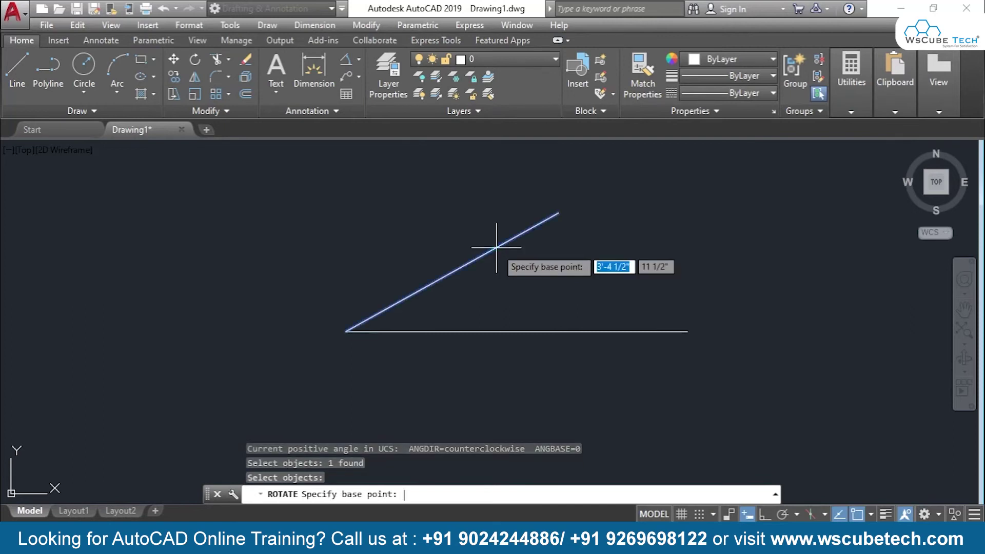
click(342, 332)
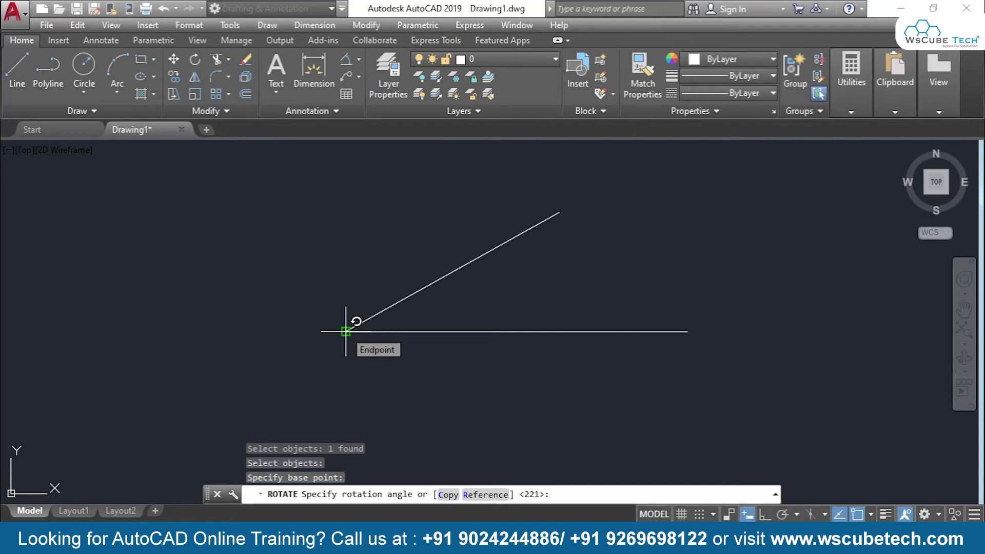
text(c)
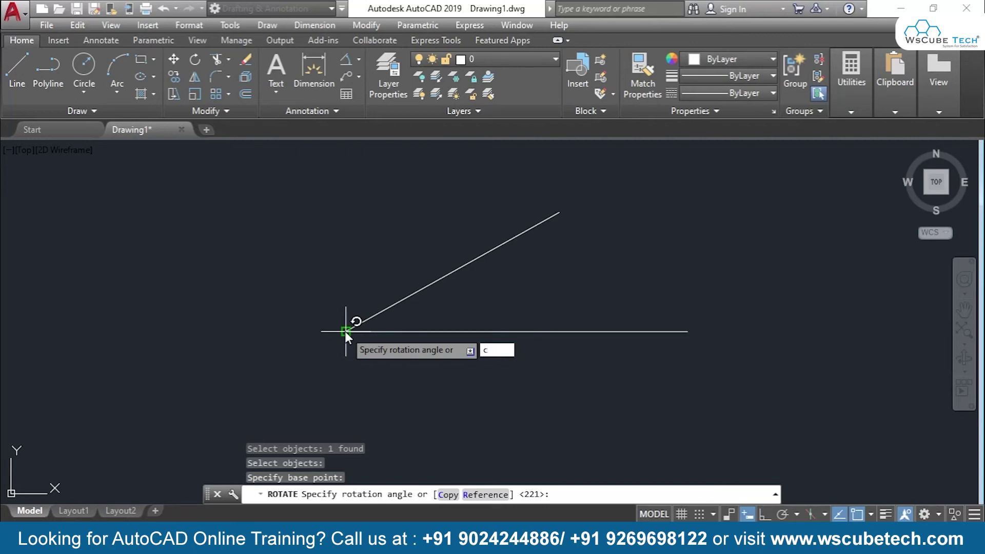
key(Return)
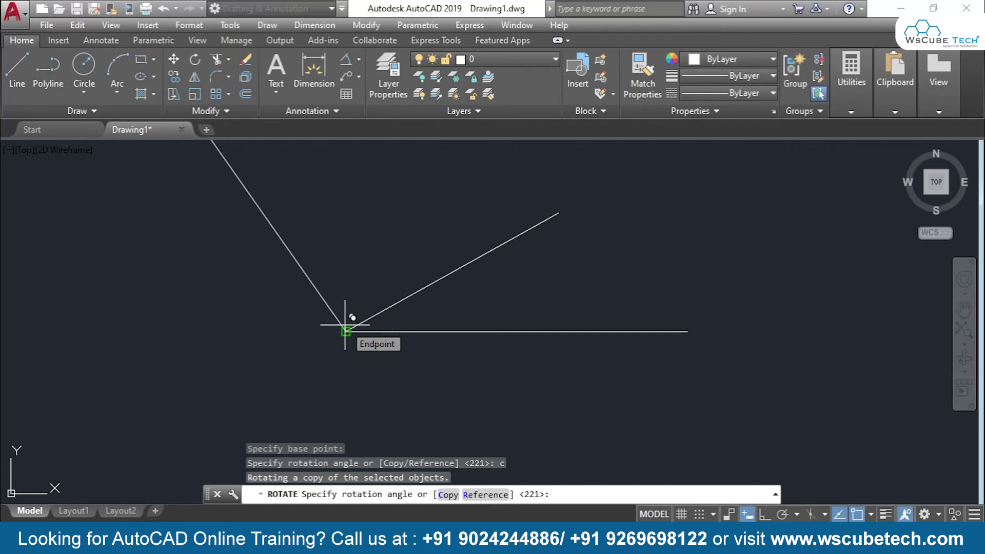
text(45)
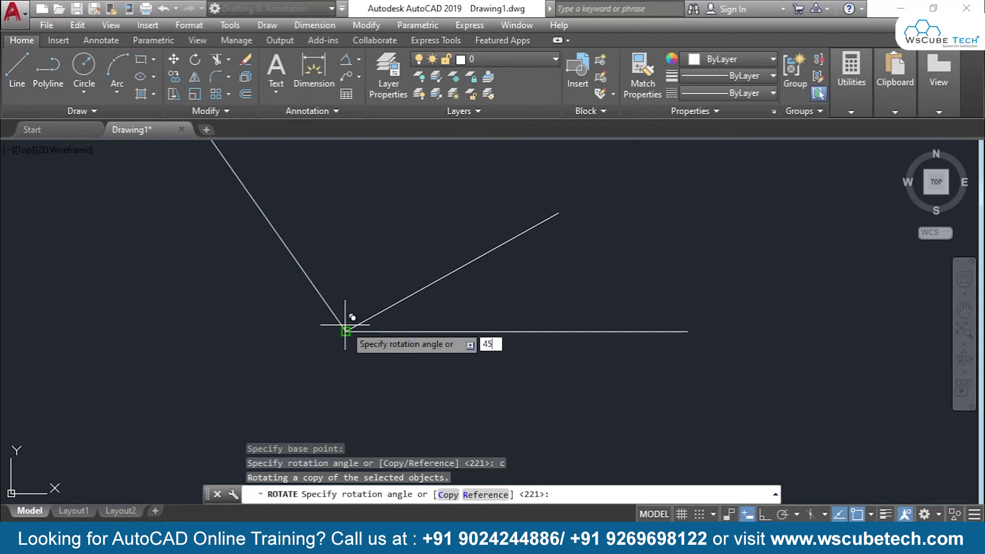
key(Return)
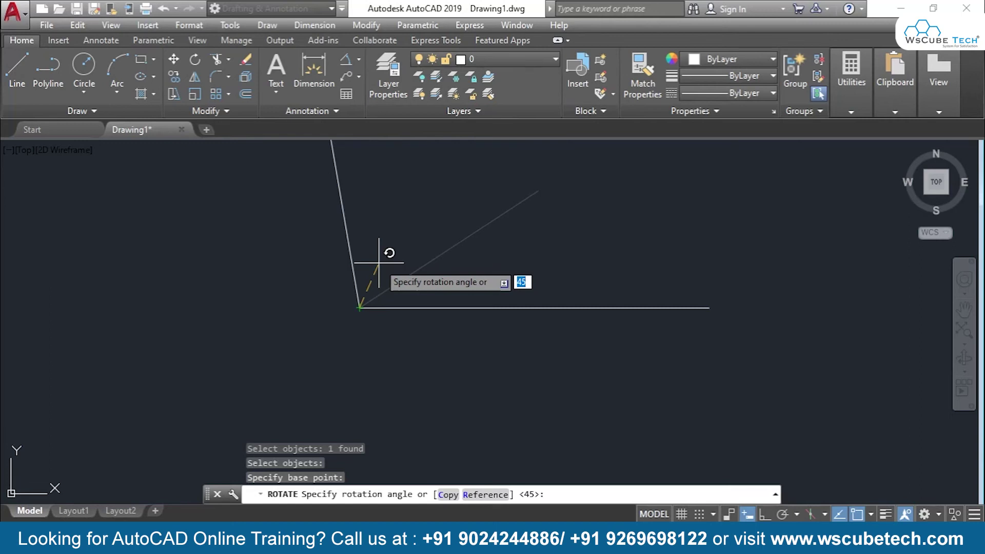
Cancel the Reference rotation and erase every line with Ctrl+A and Delete.
text(R)
key(Return)
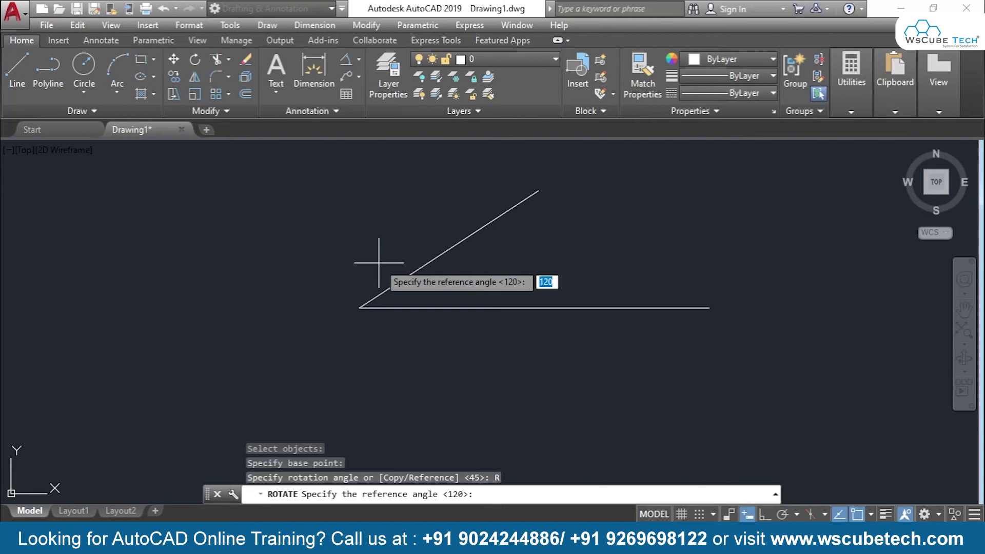
key(Escape)
key(ctrl+a)
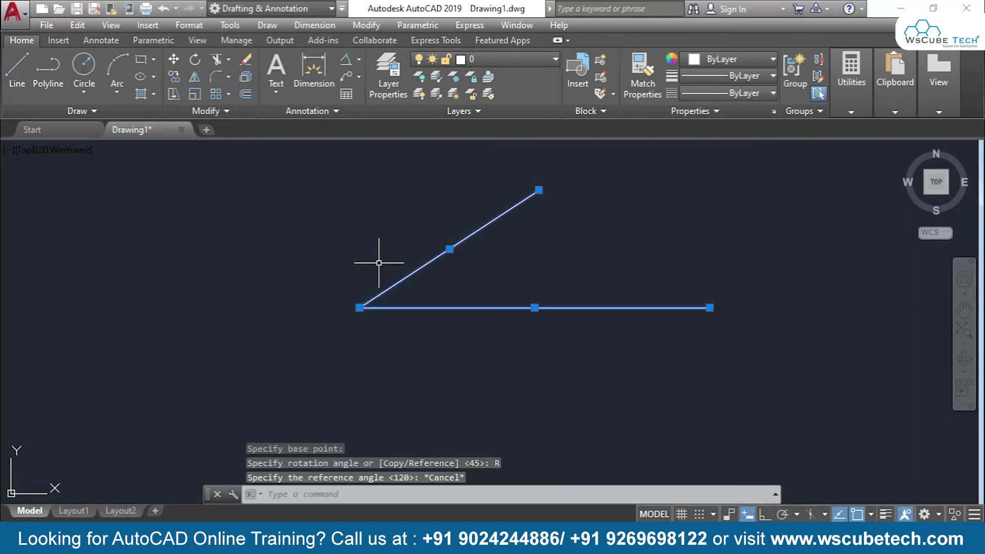
key(Delete)
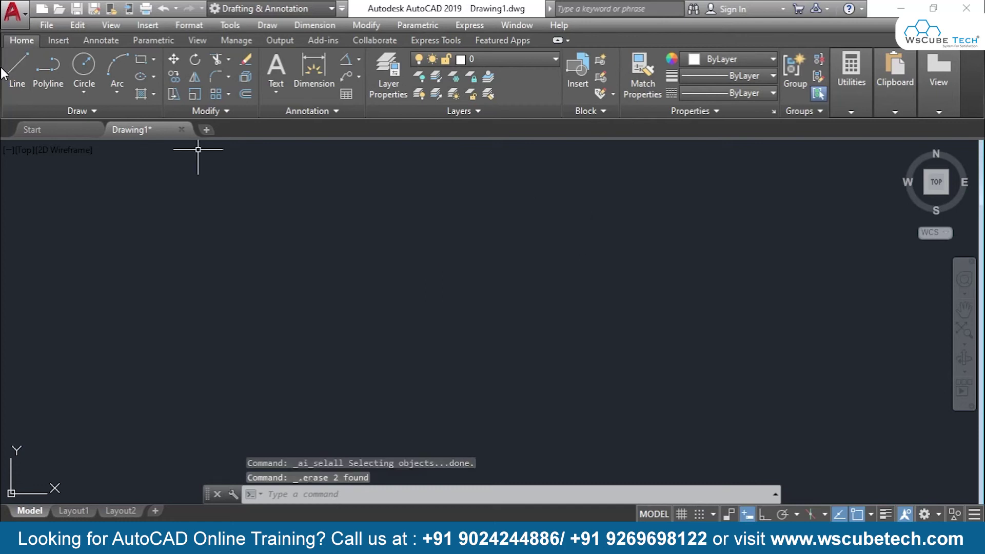
Draw a new inclined line rising from lower left to upper right.
click(17, 69)
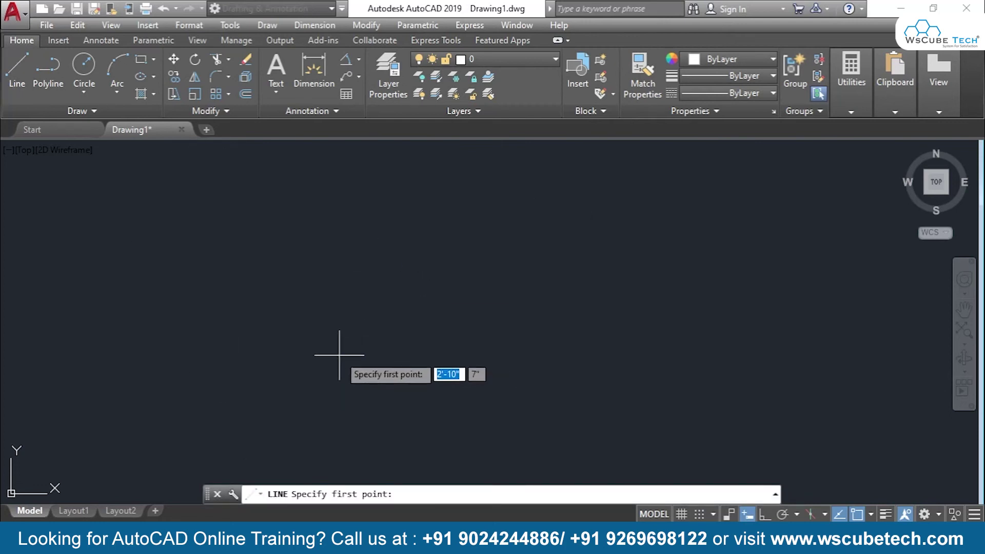
click(319, 373)
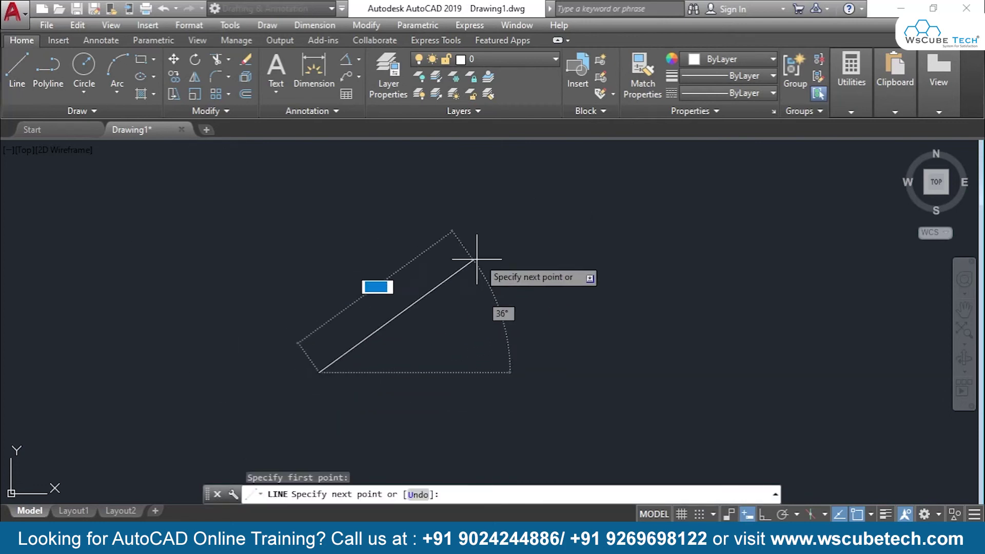
click(537, 225)
key(Return)
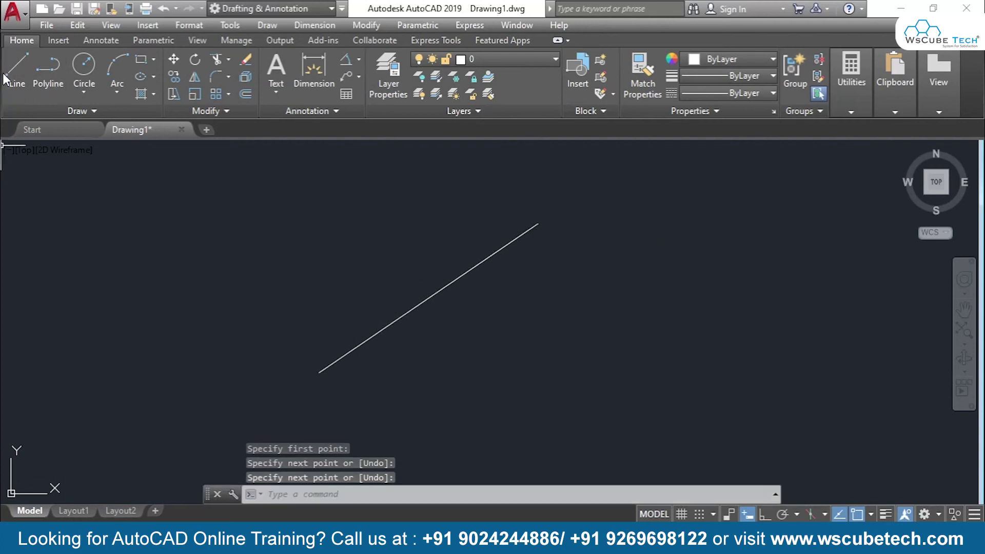
Draw a flat rectangle with its top-left corner at the line's lower end.
text(REC)
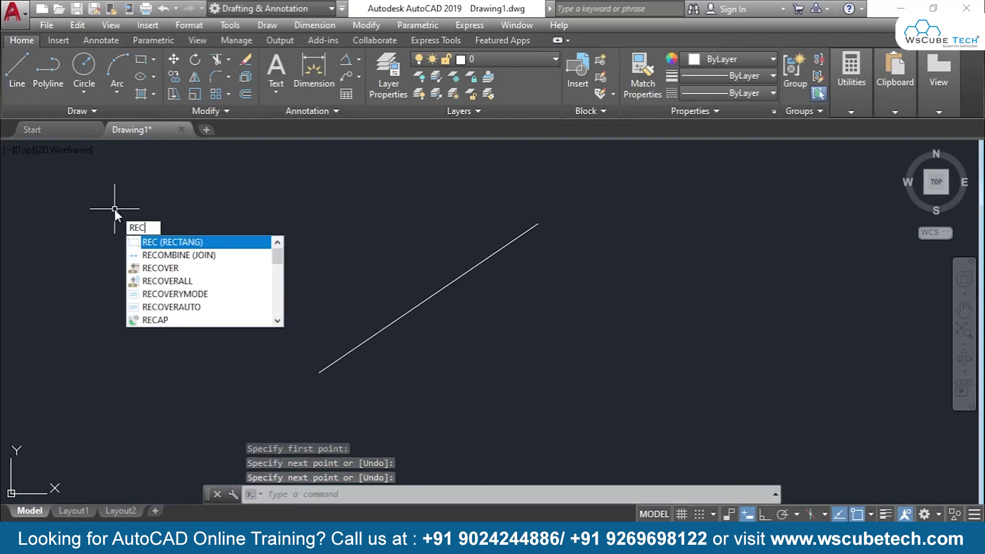
key(Return)
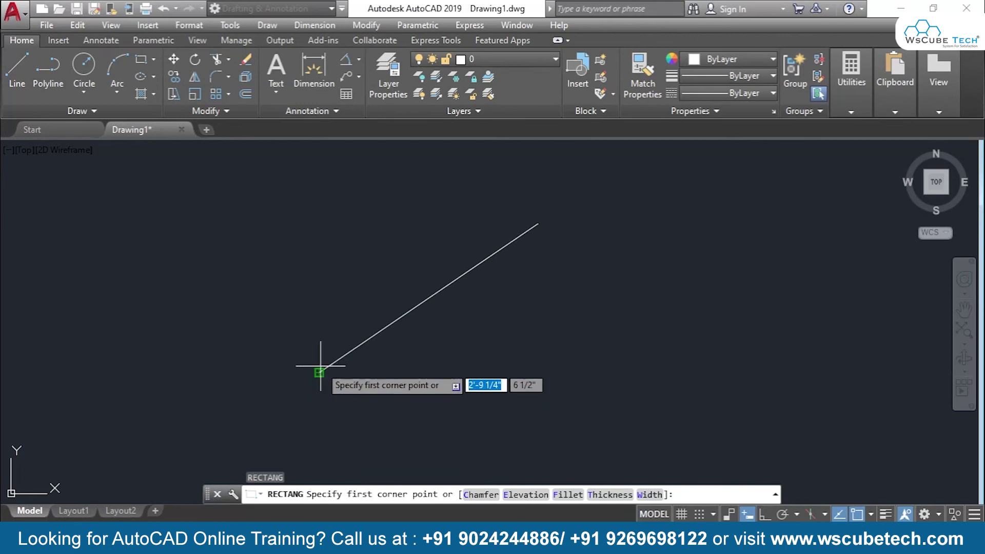
click(319, 372)
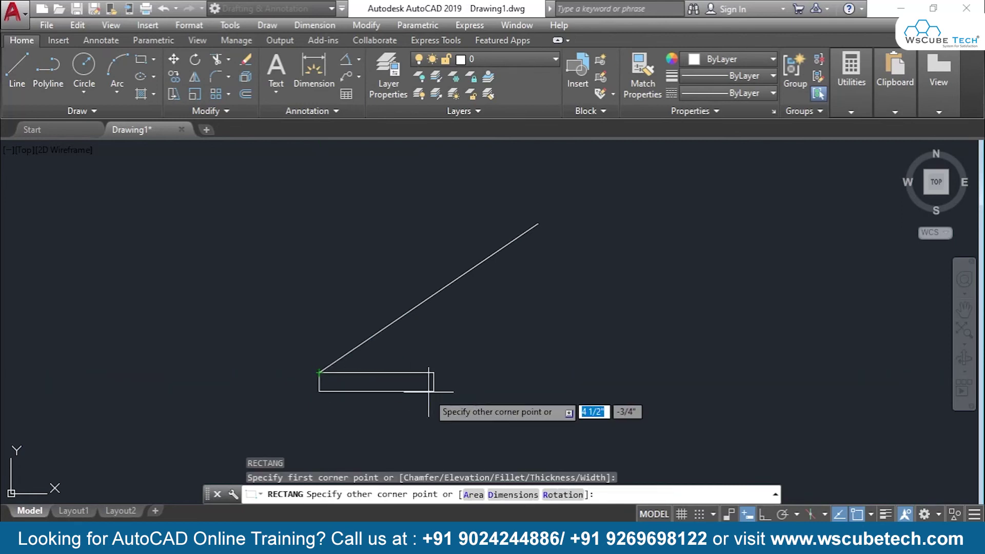
click(427, 411)
key(Return)
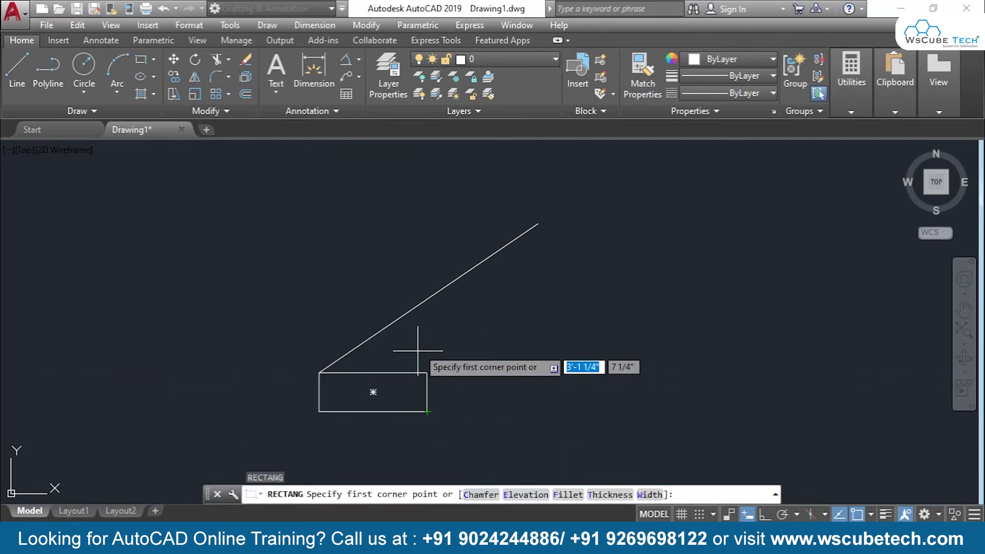
key(Escape)
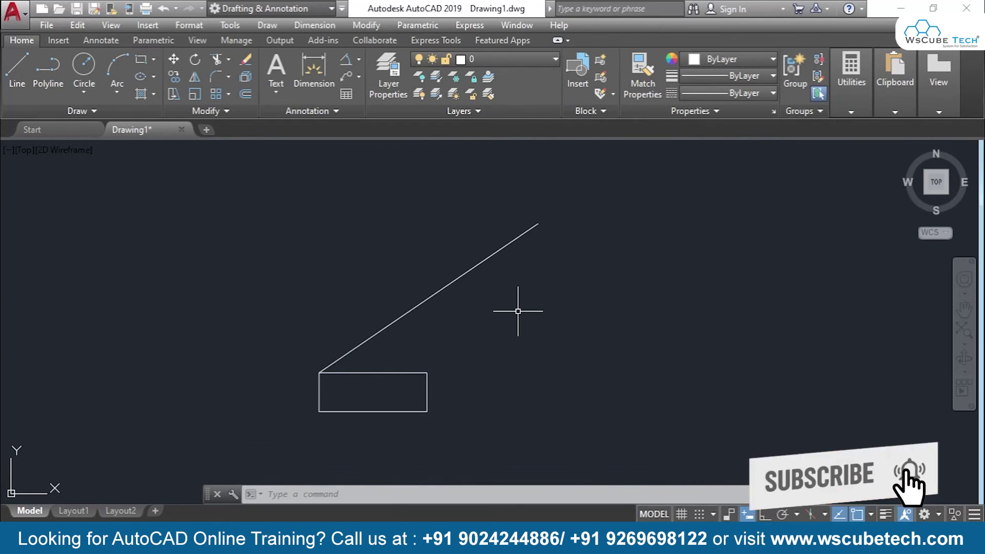
Start rotating the rectangle about its corner with the Reference option.
text(RO)
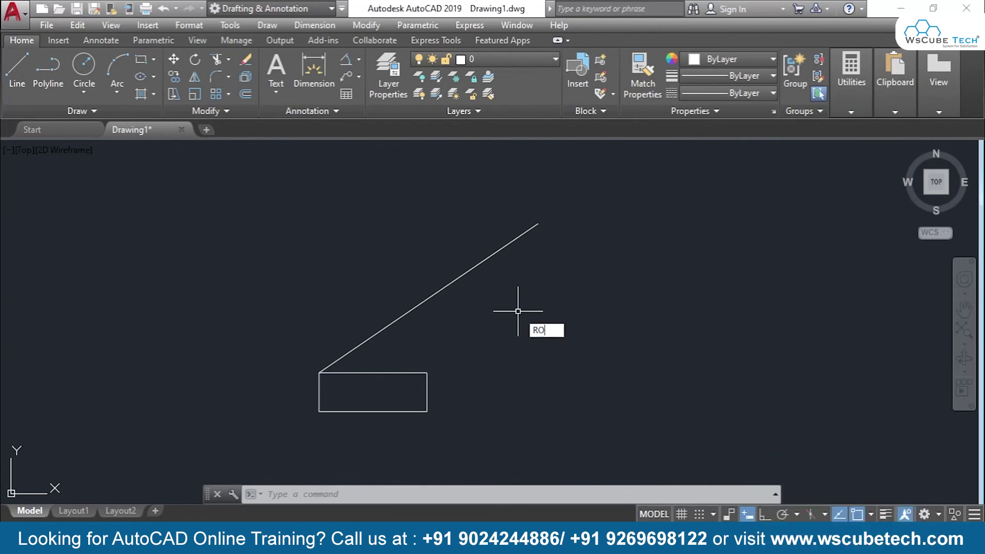
key(Return)
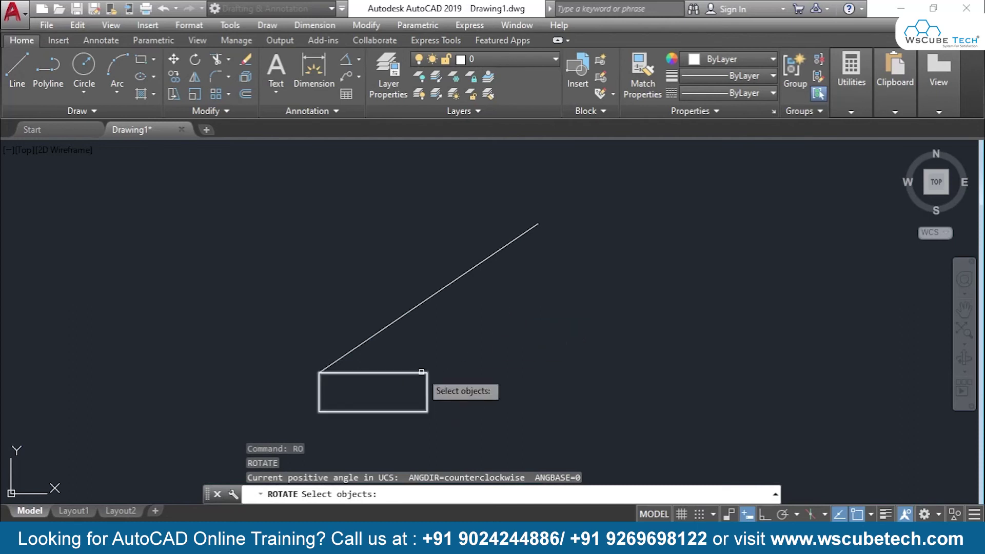
click(427, 392)
key(Return)
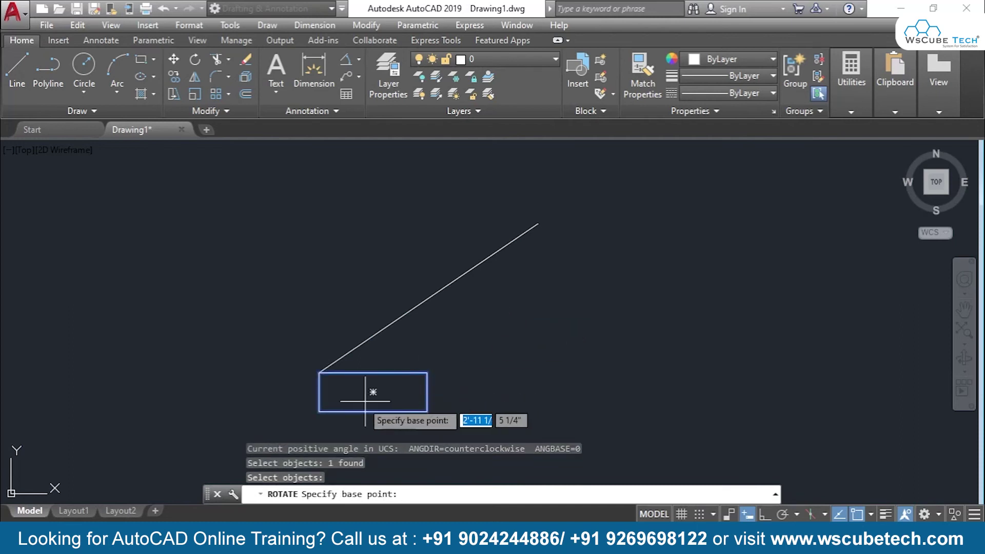
click(319, 372)
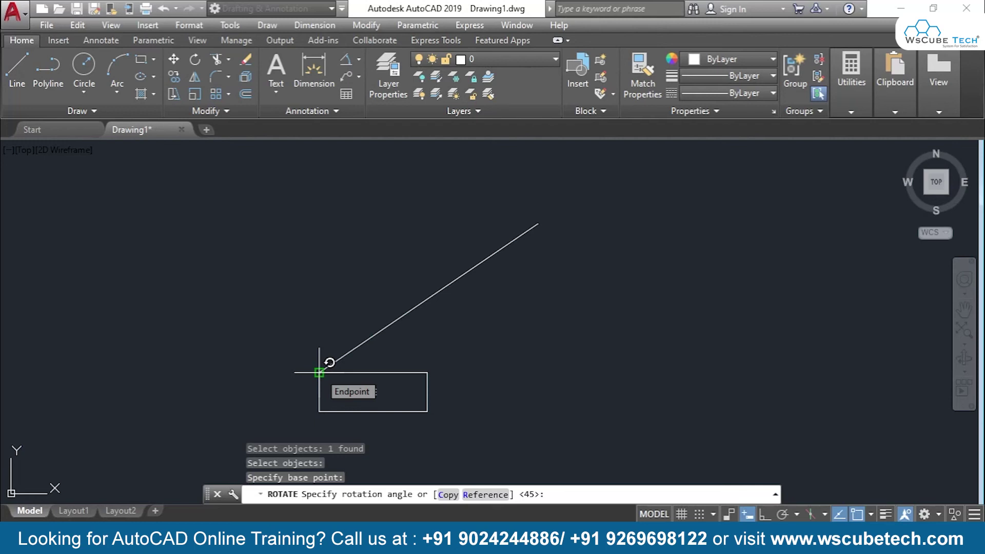
text(R)
key(Return)
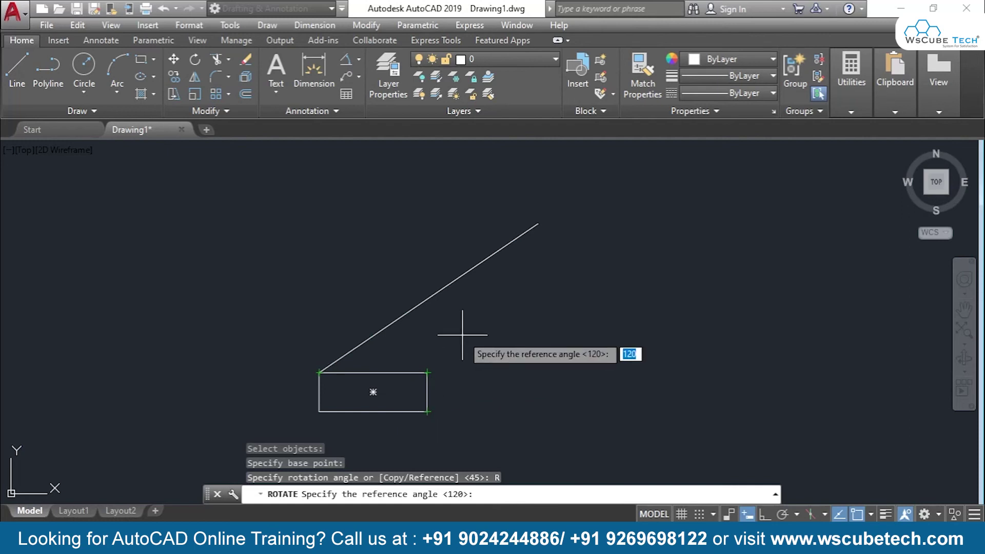
Pick reference points along the top edge, then cancel the rotation, leaving the rectangle flat.
click(427, 372)
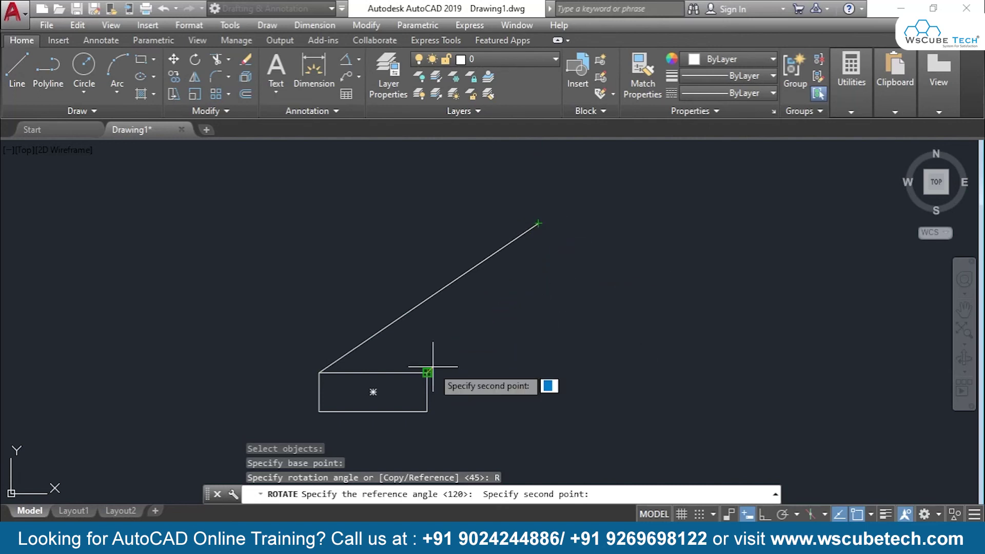
click(320, 372)
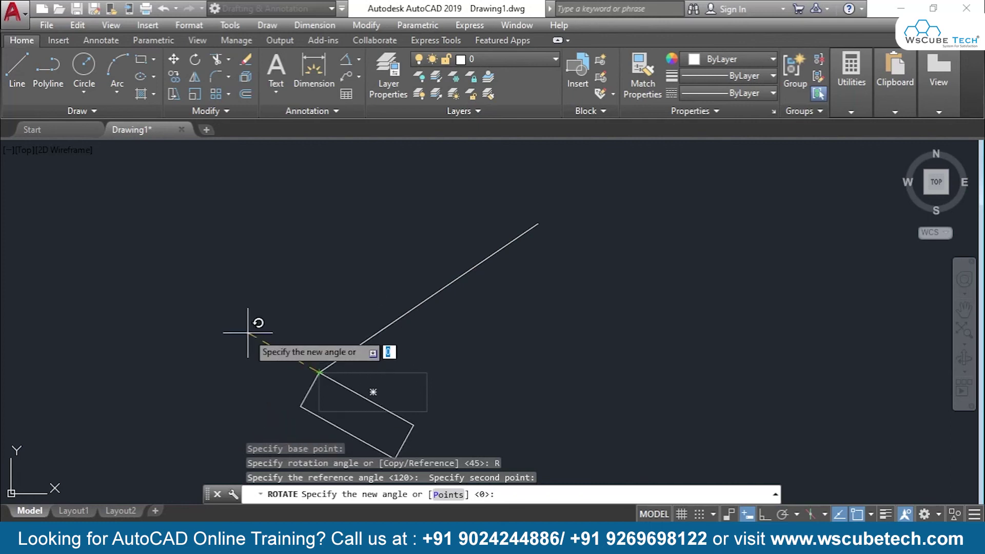
key(ctrl+z)
key(Escape)
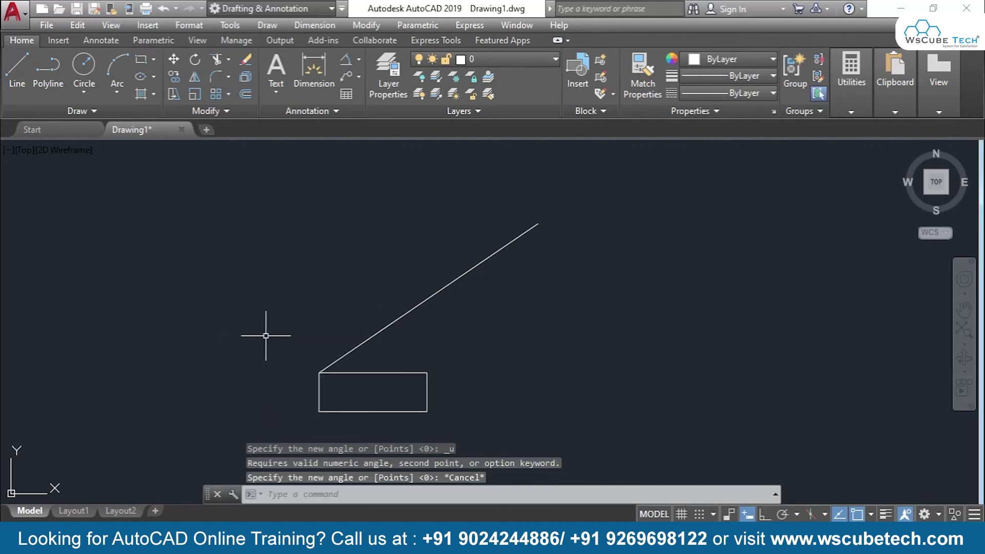
text(ro)
key(Return)
key(Return)
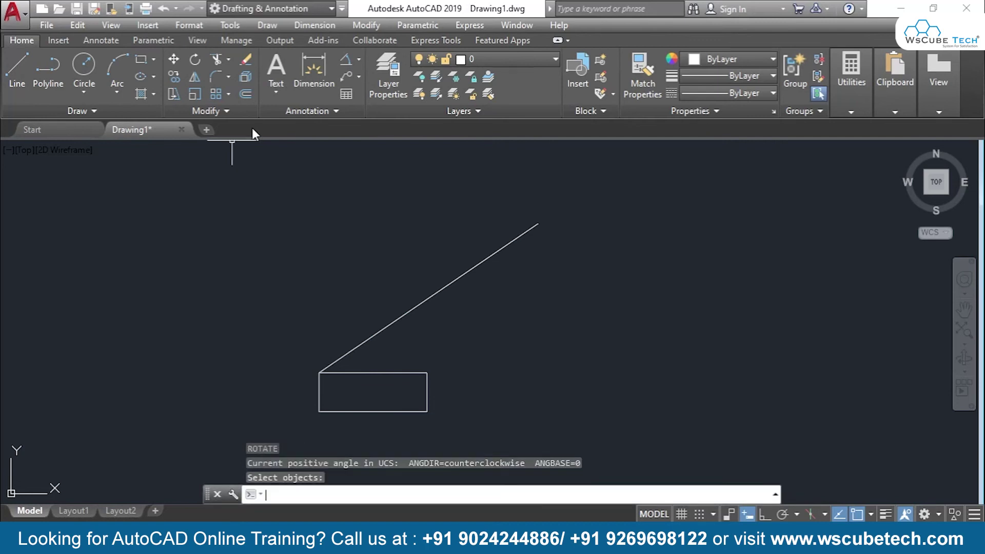
Reference-rotate the rectangle about its upper-left corner, aligning its top edge to the line's upper end.
text(ro)
key(Return)
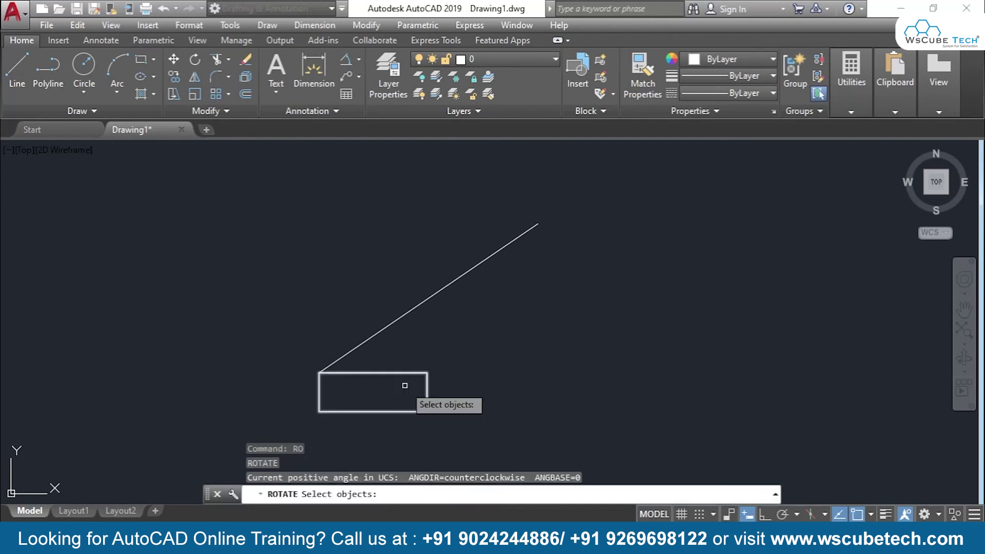
click(420, 373)
key(Return)
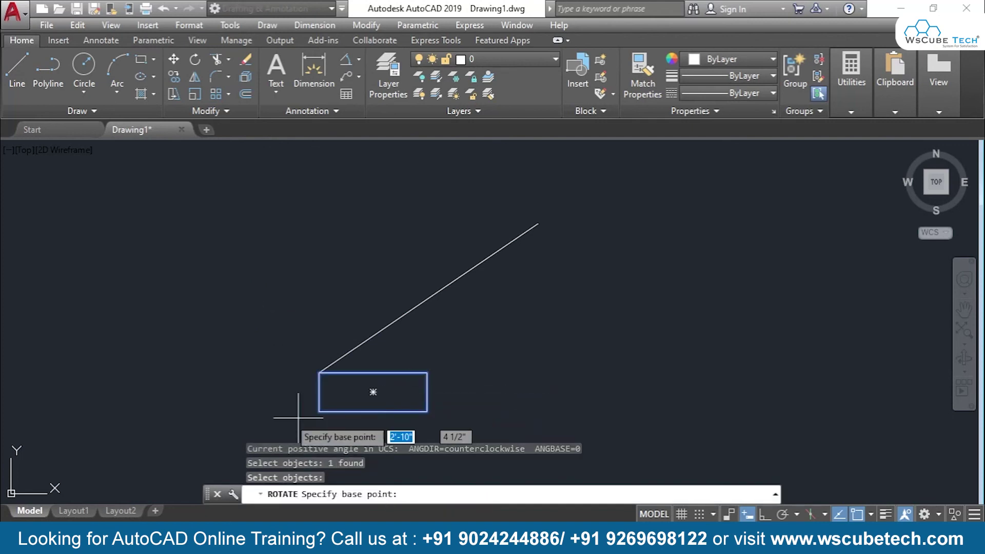
click(319, 372)
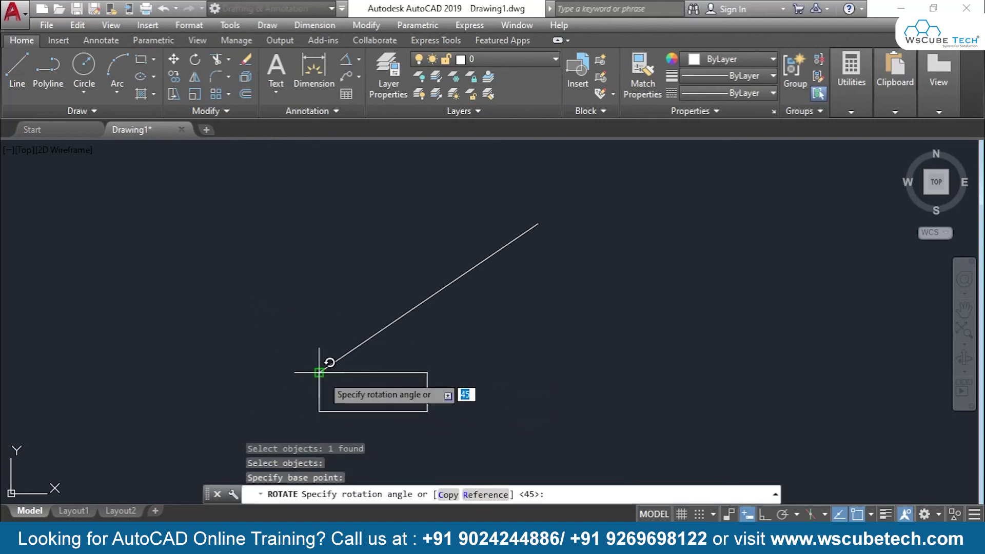
text(R)
key(Return)
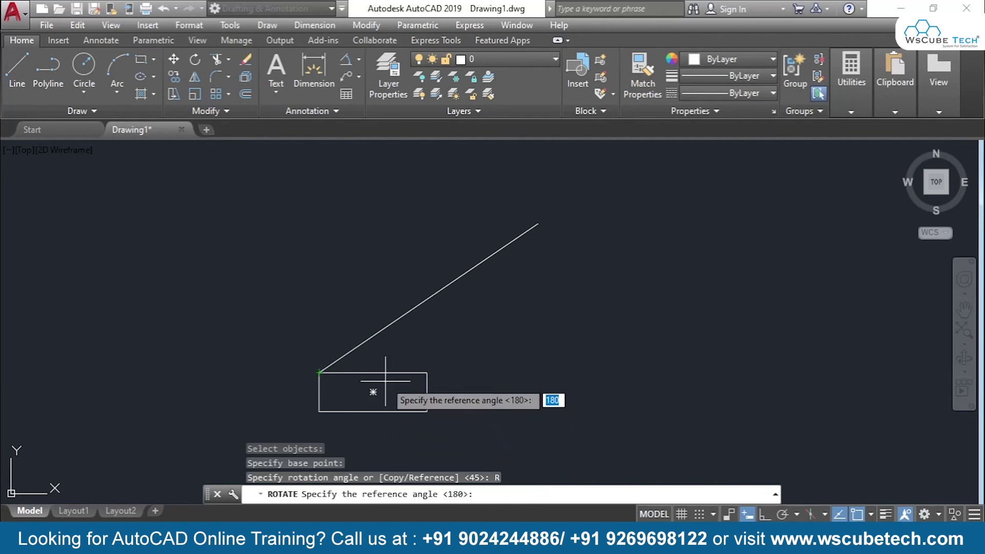
click(319, 372)
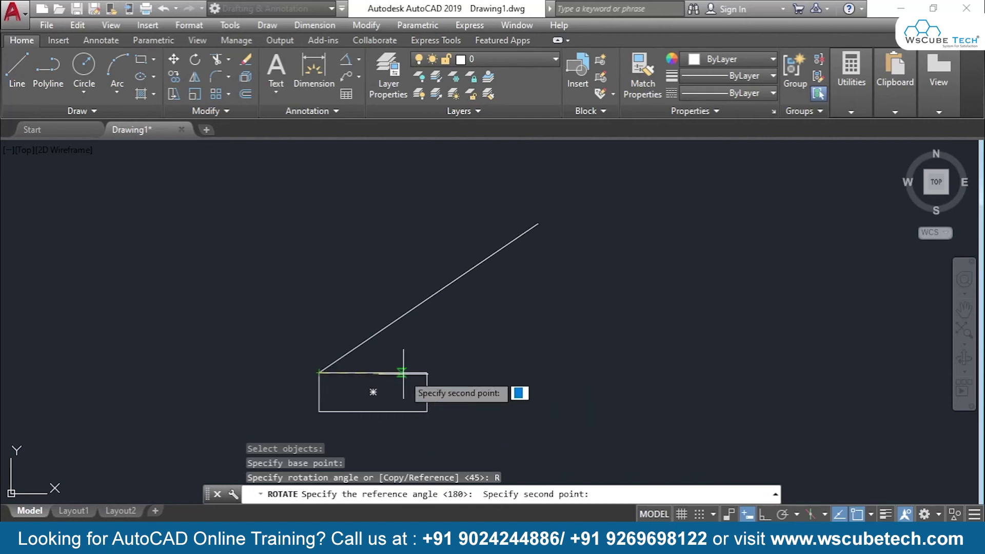
click(427, 372)
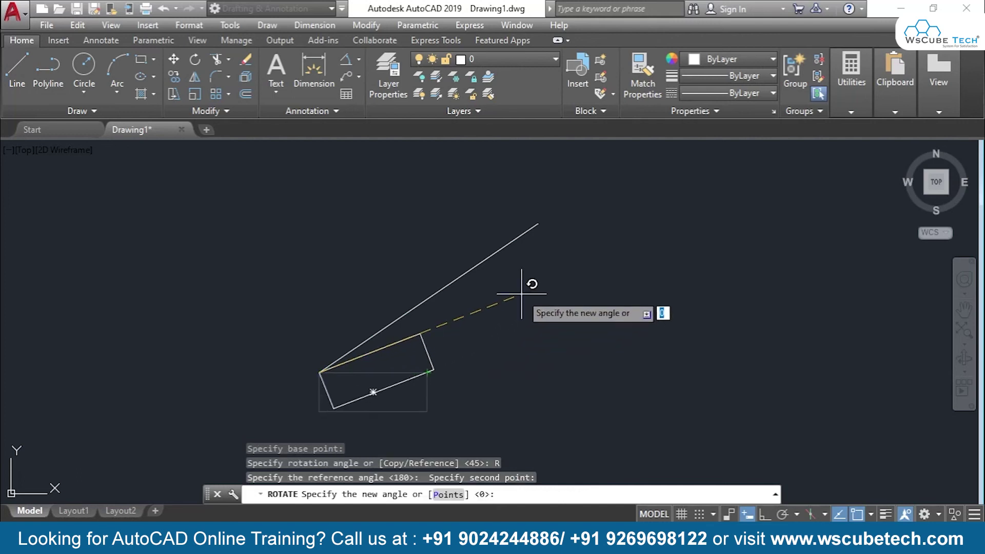
click(538, 223)
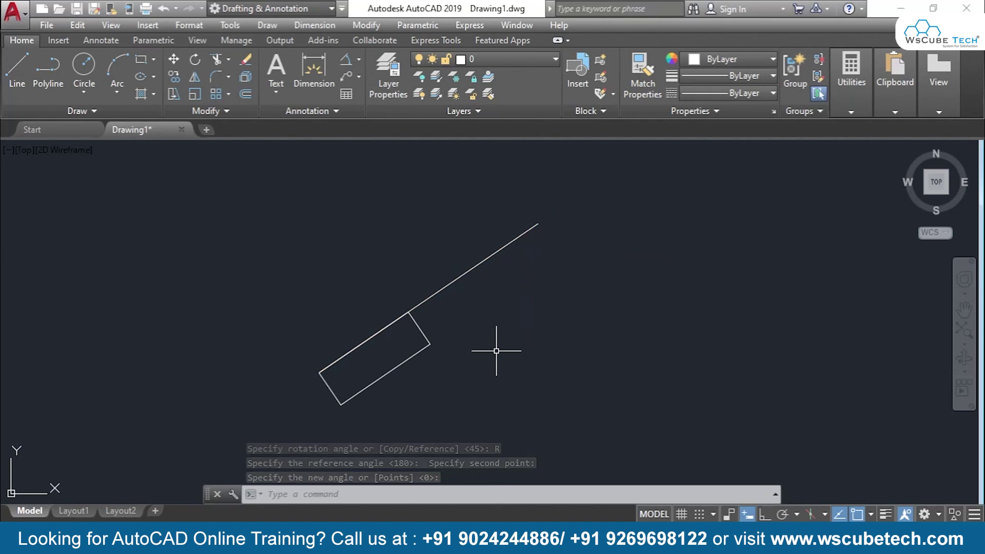
click(563, 194)
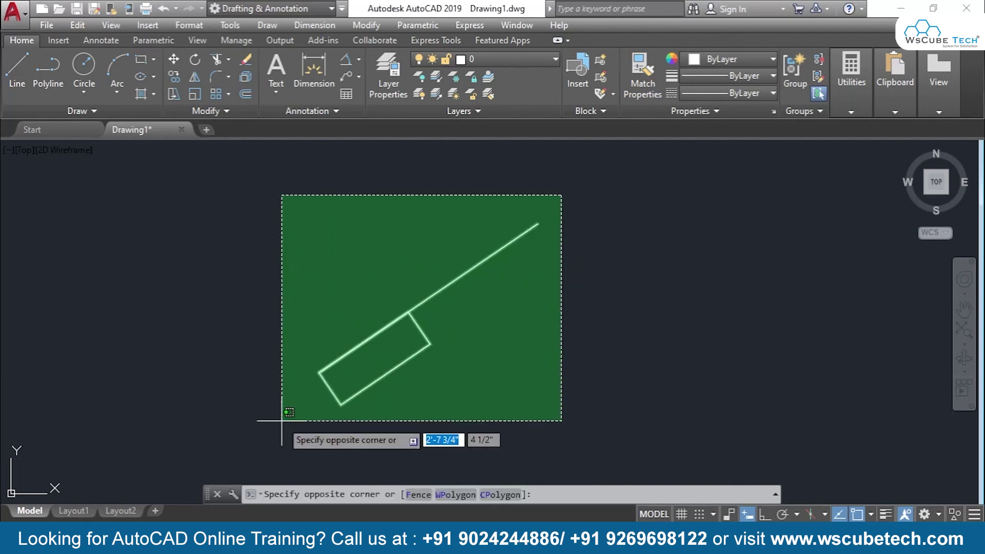
Select the line and rectangle for rotation, then cancel it.
click(282, 421)
text(ro)
key(Return)
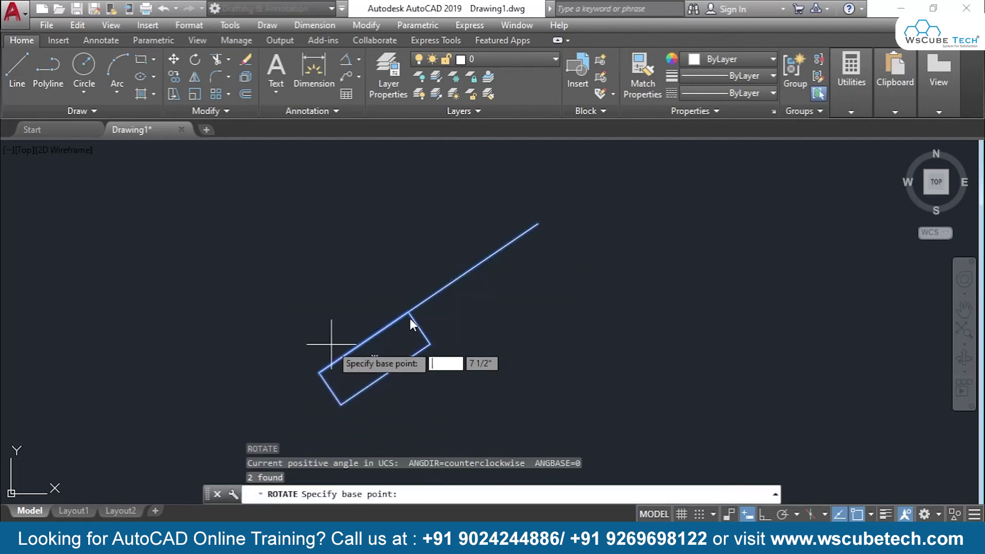
key(Escape)
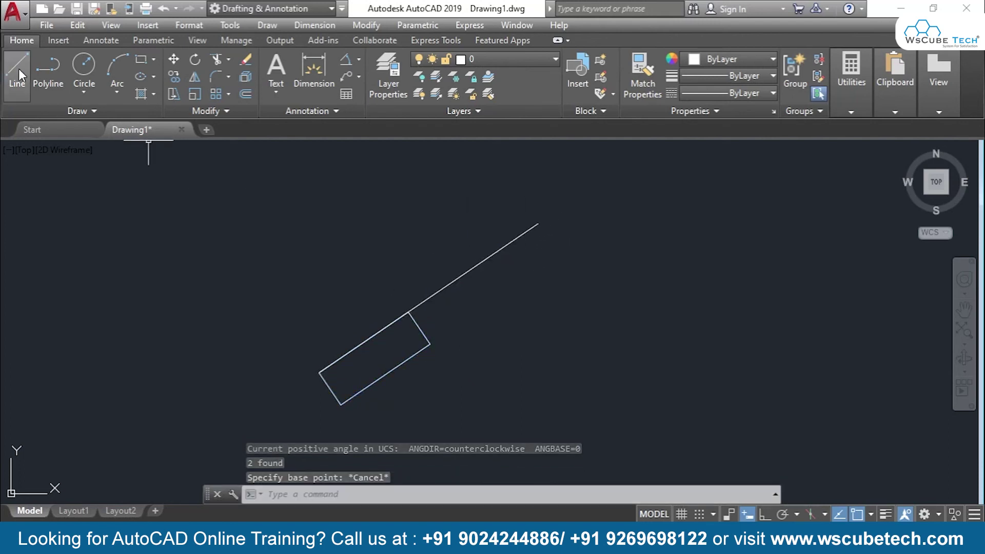
Draw a horizontal line rightward from the inclined line's upper endpoint.
click(25, 82)
click(539, 223)
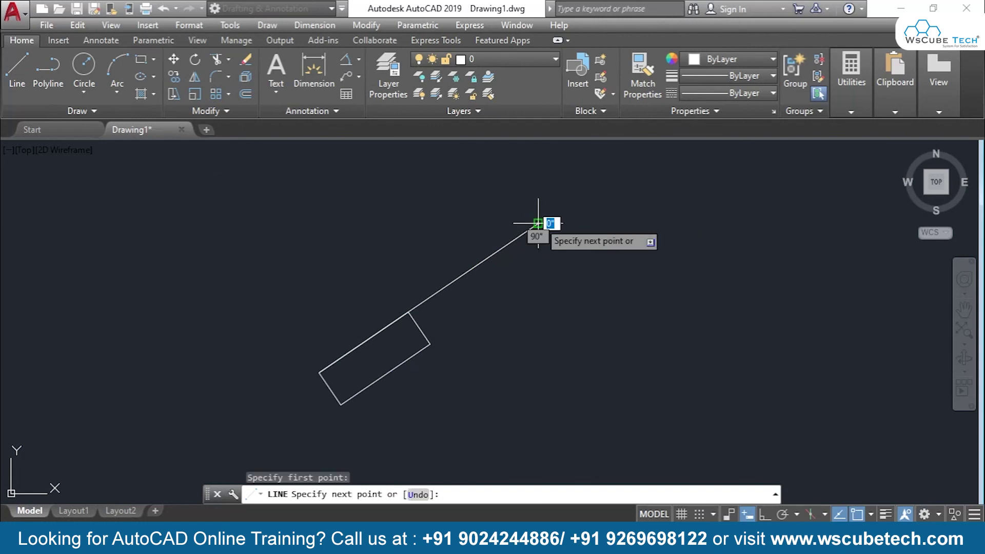
click(806, 223)
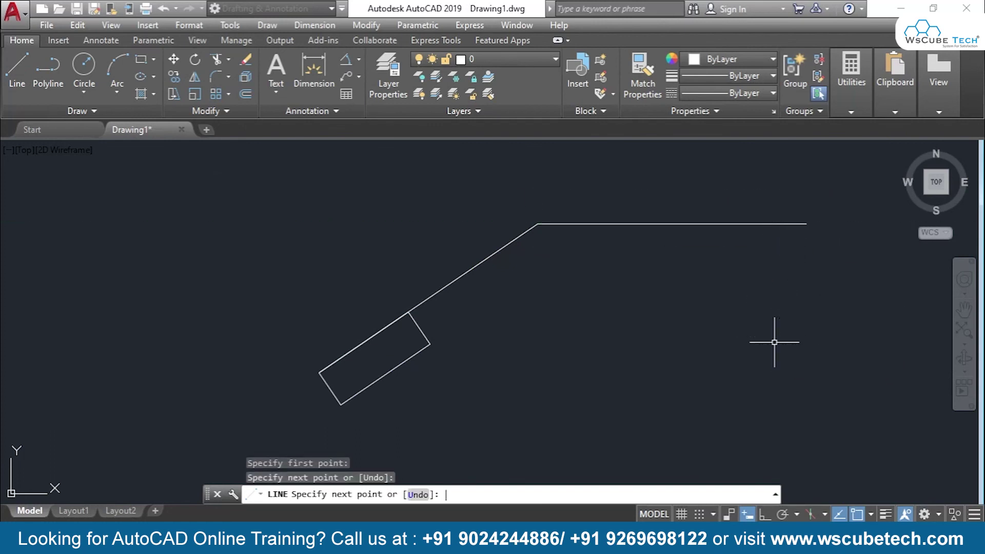
key(Return)
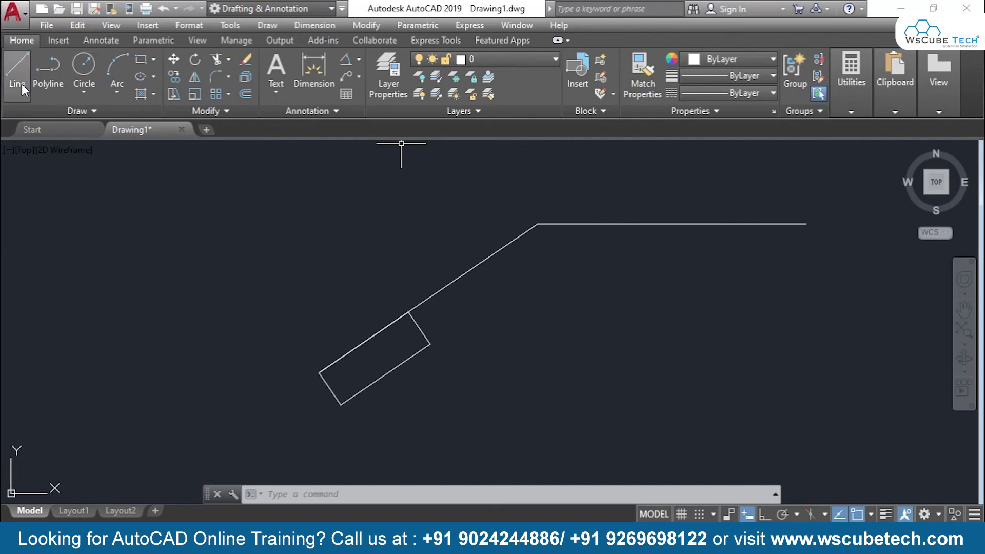
Rotate the rectangle and angled line -40 degrees about the line's upper endpoint, then return to PowerPoint.
click(194, 63)
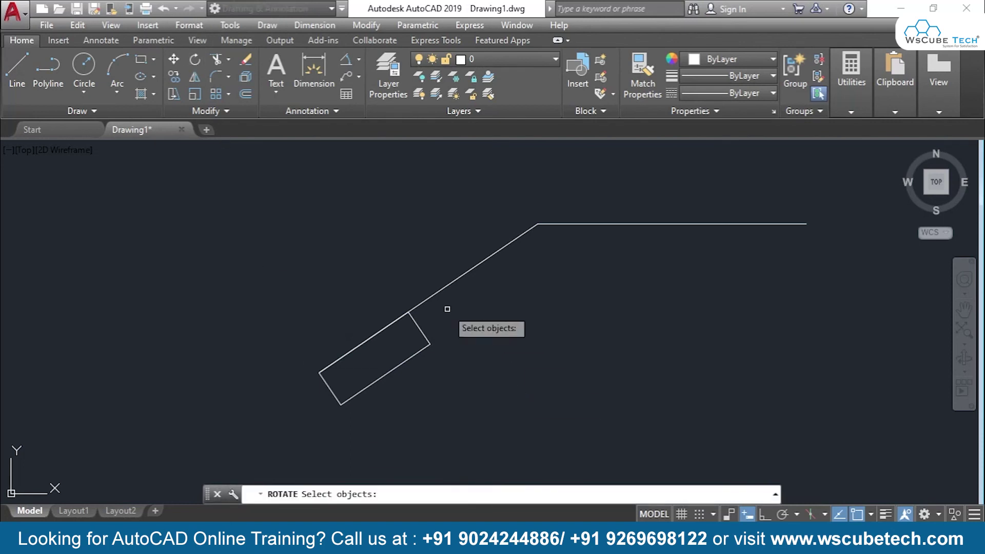
click(534, 291)
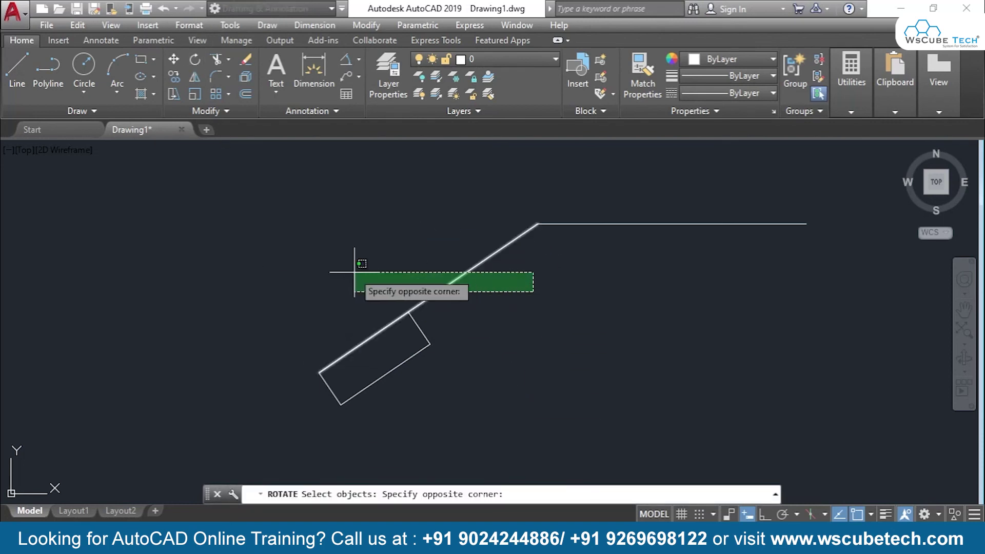
click(307, 394)
key(Return)
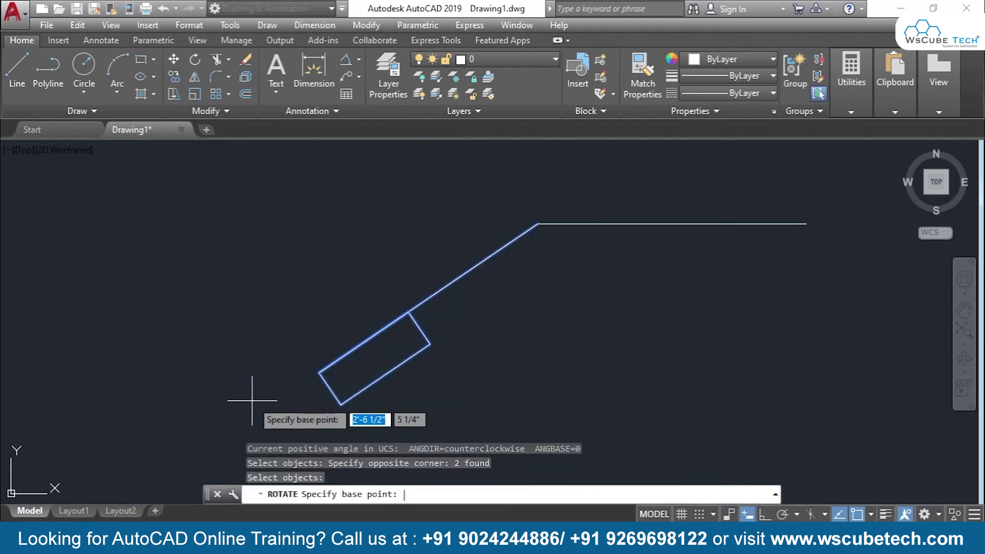
click(534, 224)
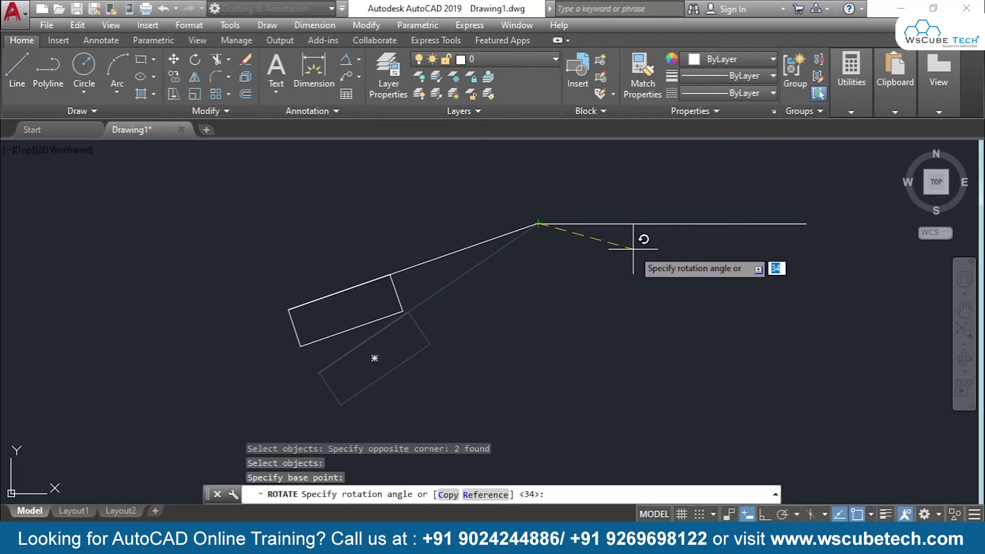
text(-40)
key(Return)
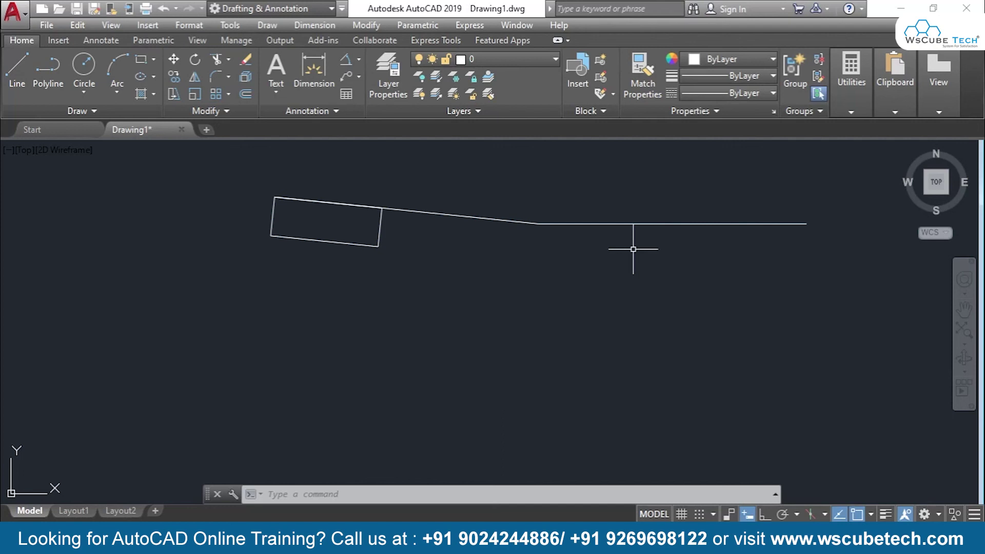
key(alt+Tab)
key(alt+Tab)
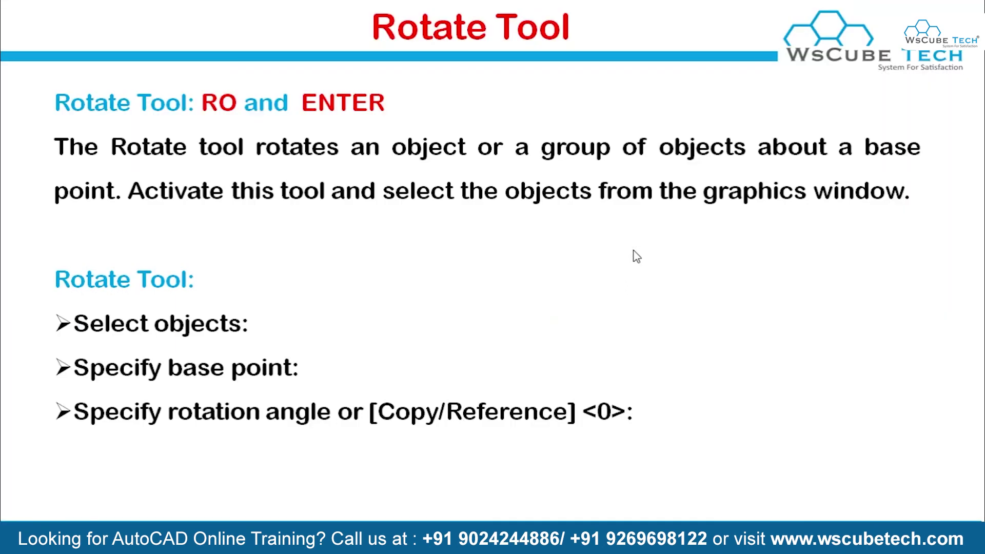
Advance the slideshow to the closing Thank You slide.
click(636, 256)
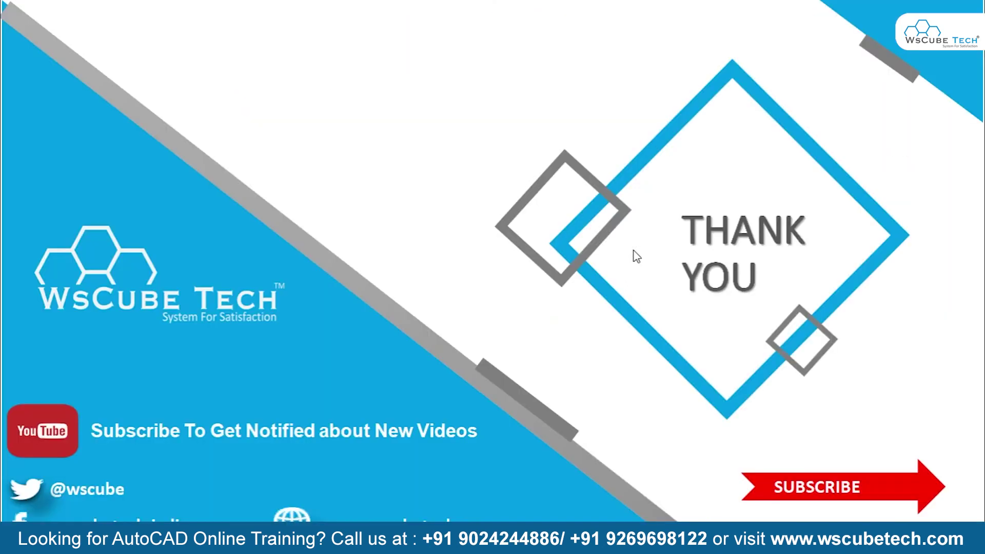